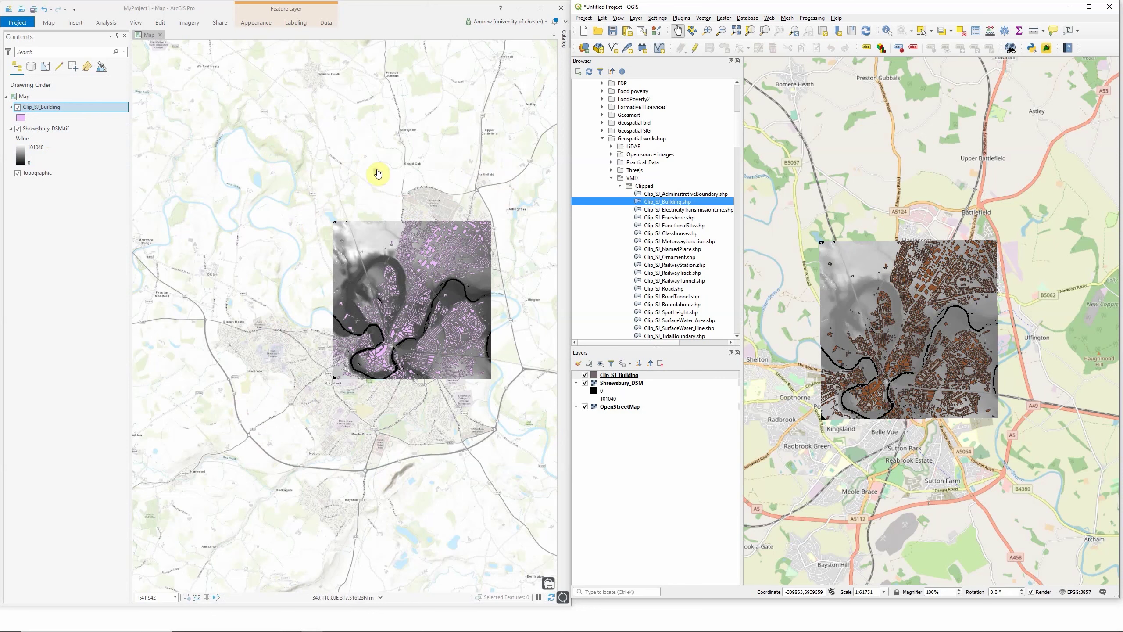
pyautogui.click(49, 128)
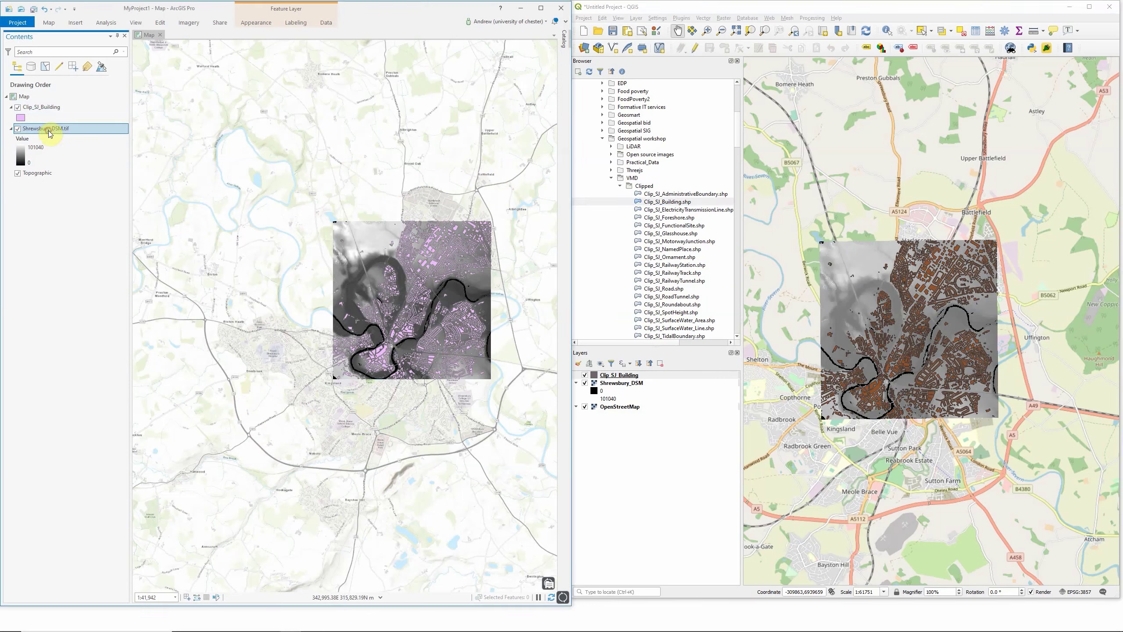
pyautogui.click(52, 108)
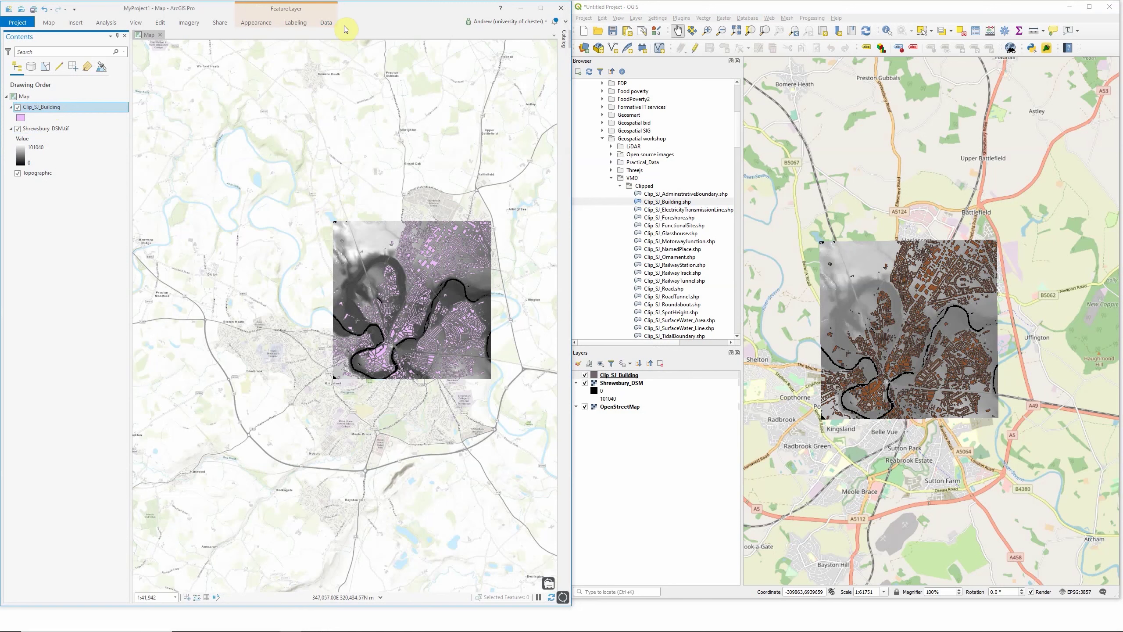
pyautogui.click(48, 132)
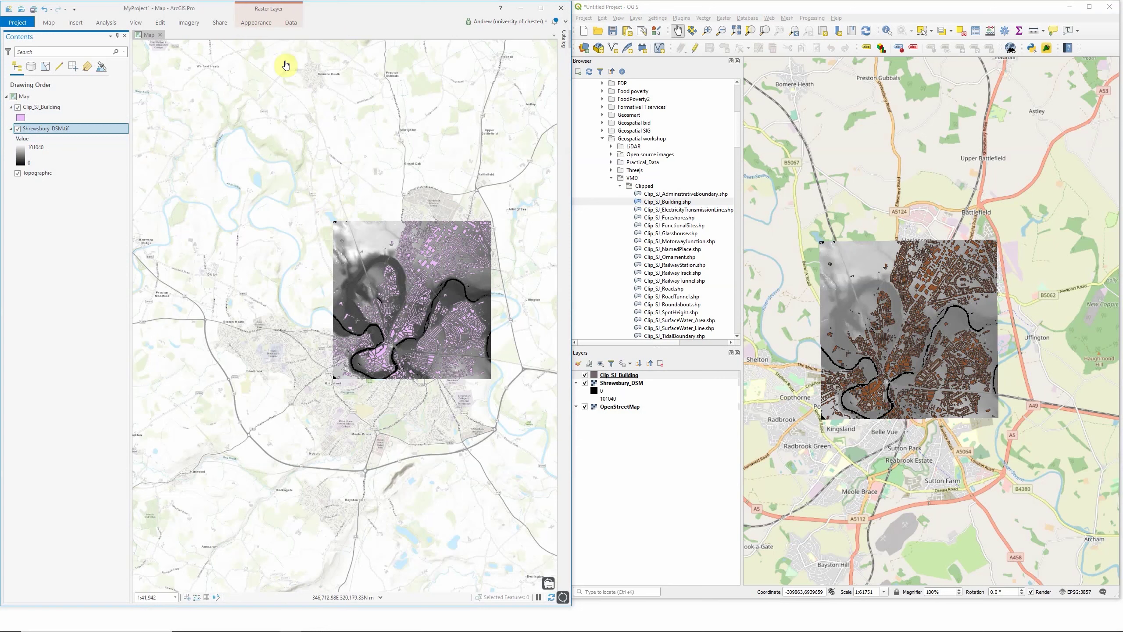
pyautogui.click(266, 25)
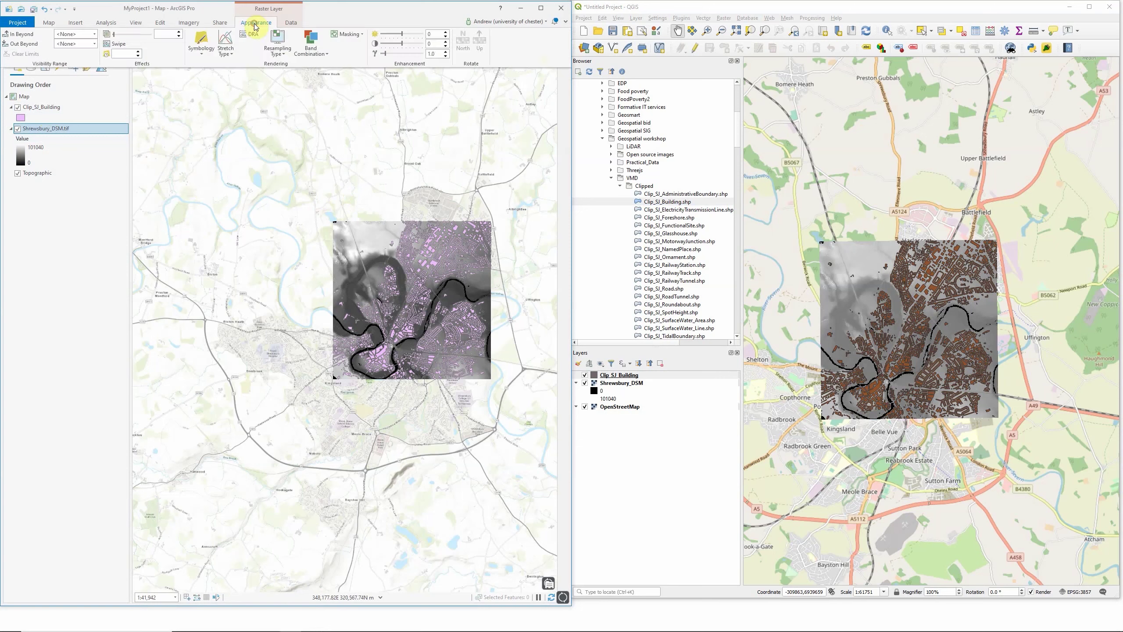
pyautogui.click(295, 22)
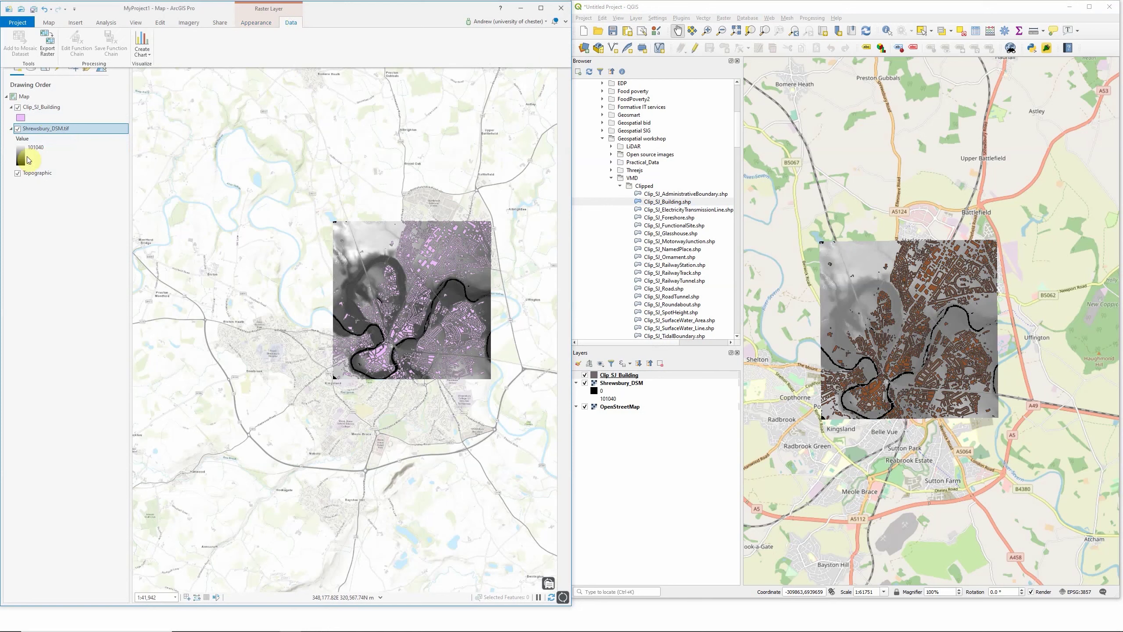
pyautogui.click(48, 107)
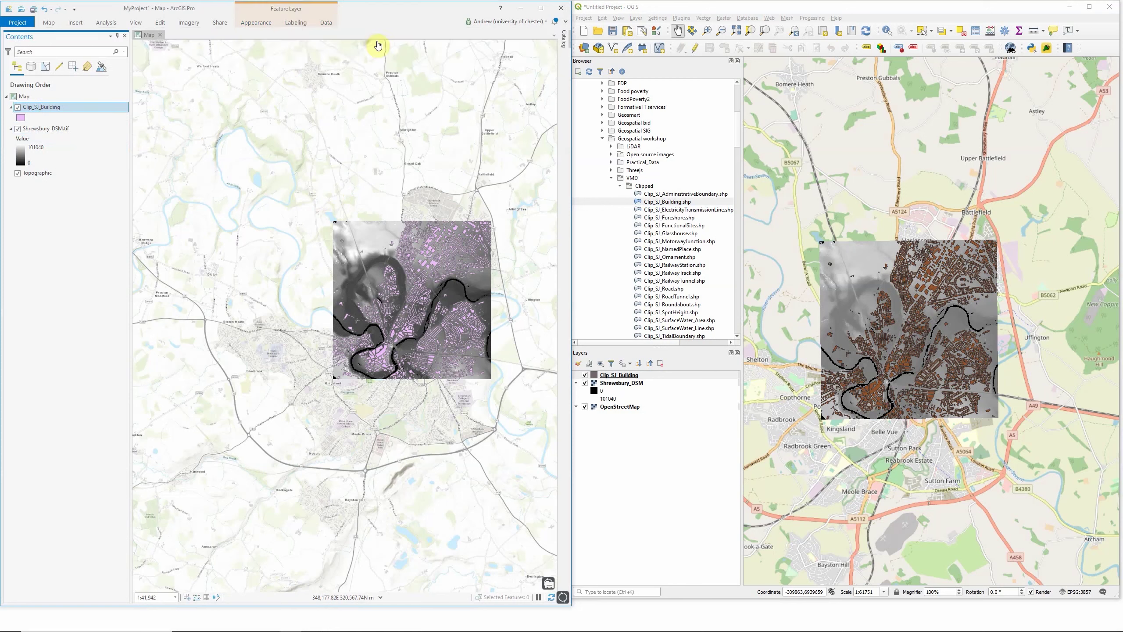
pyautogui.click(257, 22)
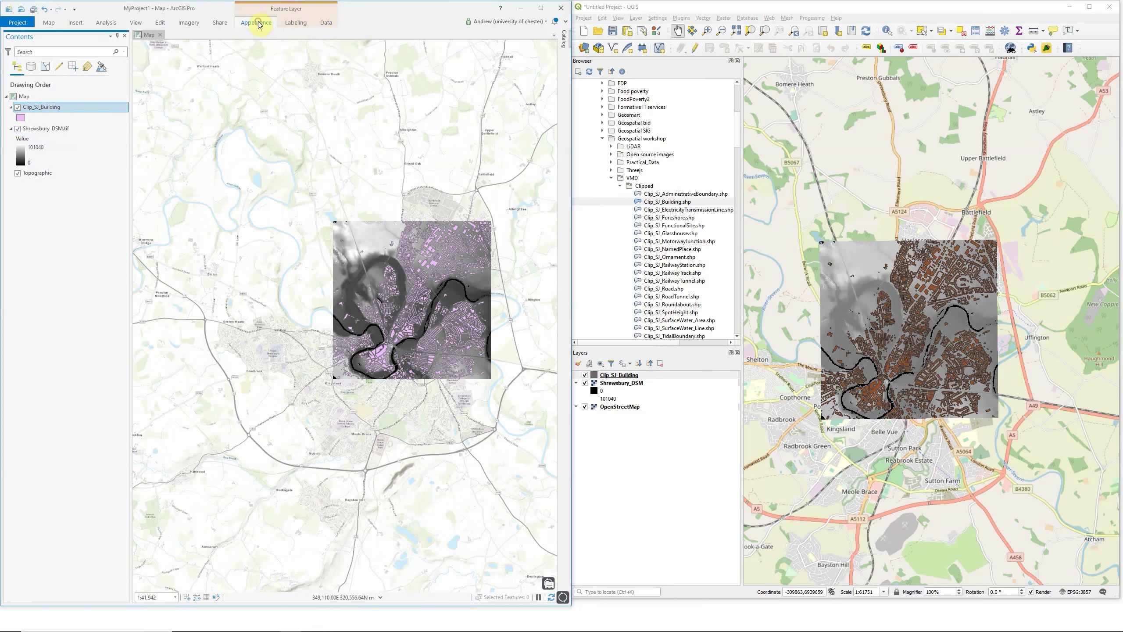
pyautogui.click(301, 22)
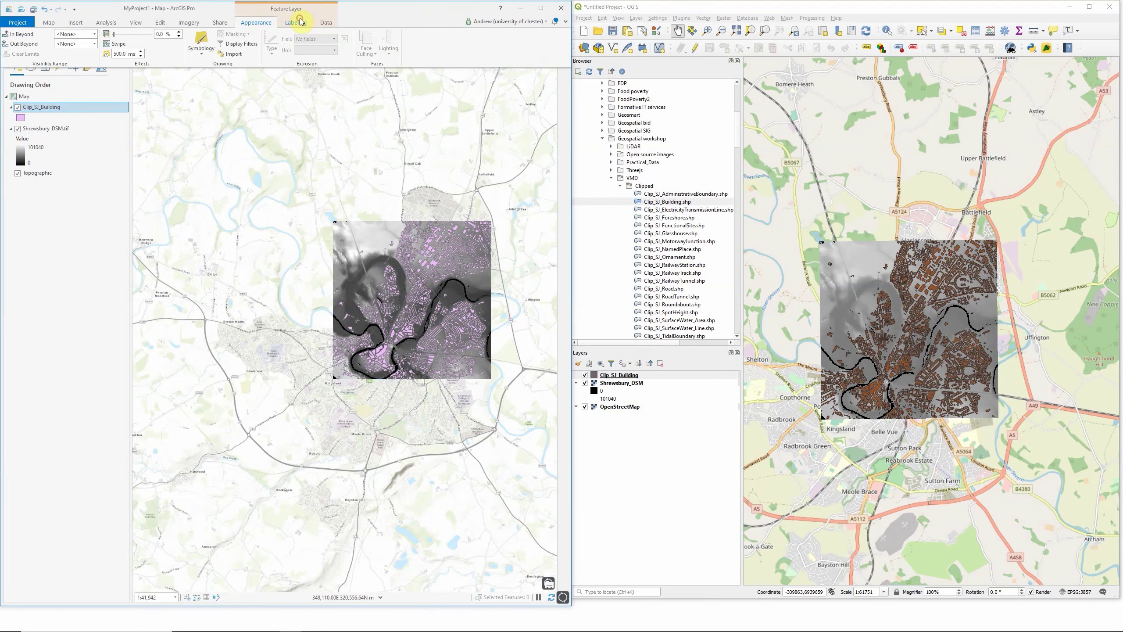
pyautogui.click(325, 24)
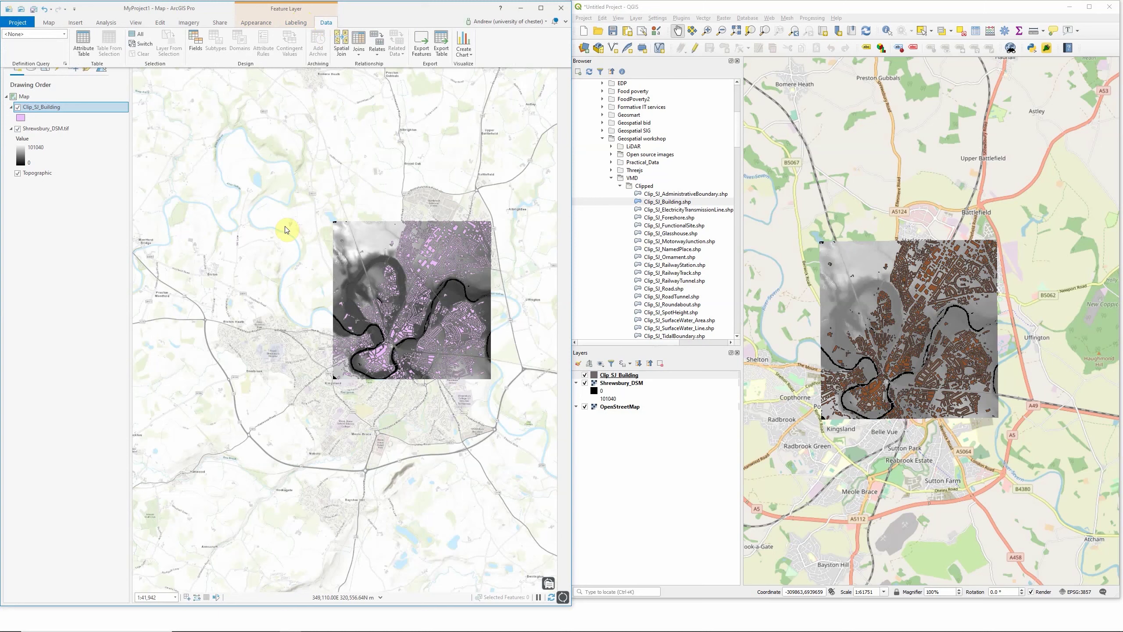
pyautogui.click(664, 8)
pyautogui.click(933, 315)
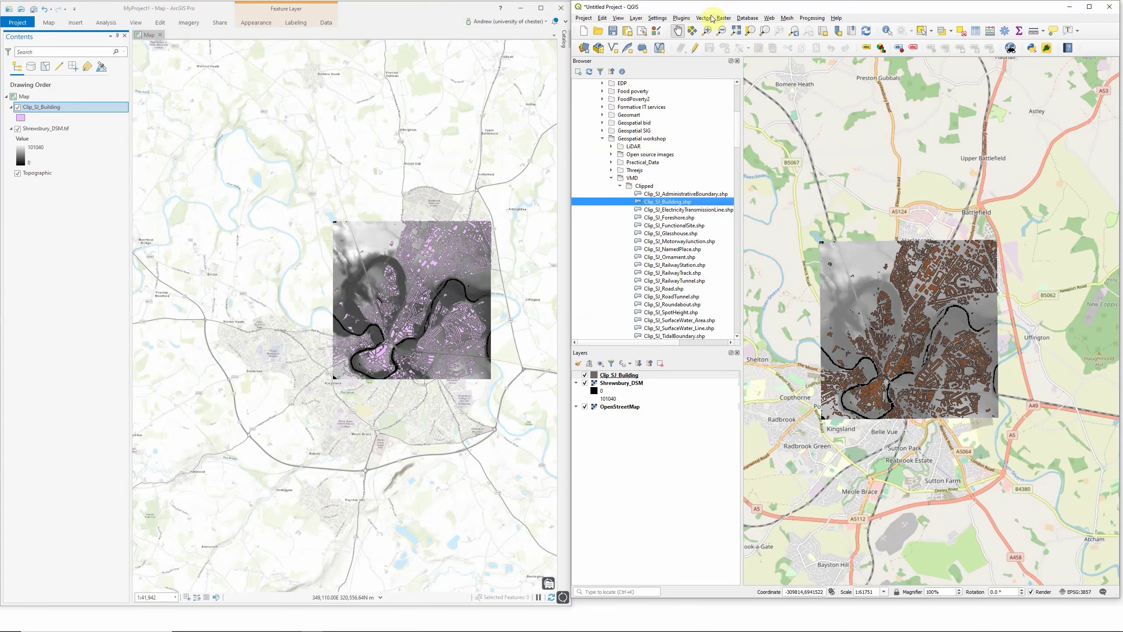
# Select the Shrewsbury_DSM, Clip_SJ_Building and OpenStreetMap layers in turn in the Layers panel
pyautogui.click(628, 383)
pyautogui.click(626, 375)
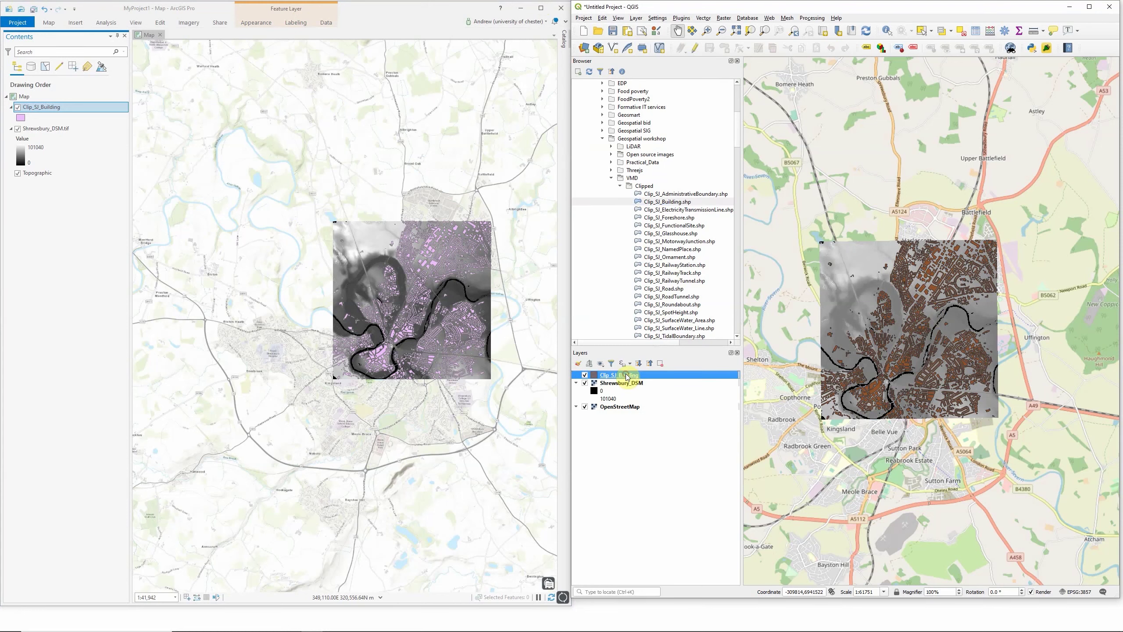
pyautogui.click(627, 383)
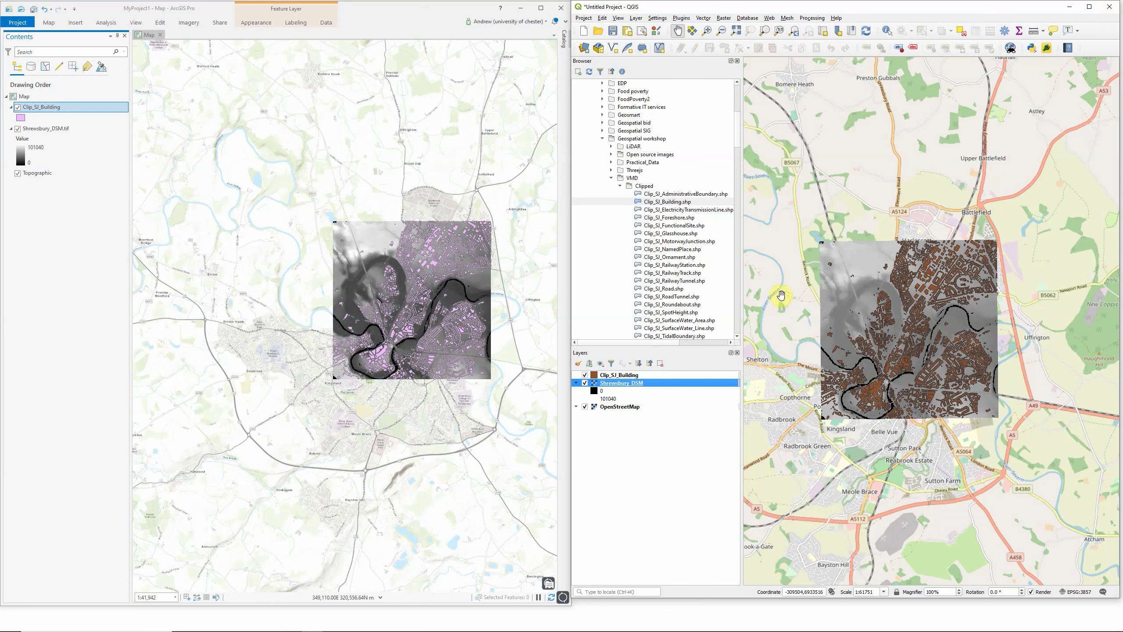
pyautogui.click(608, 408)
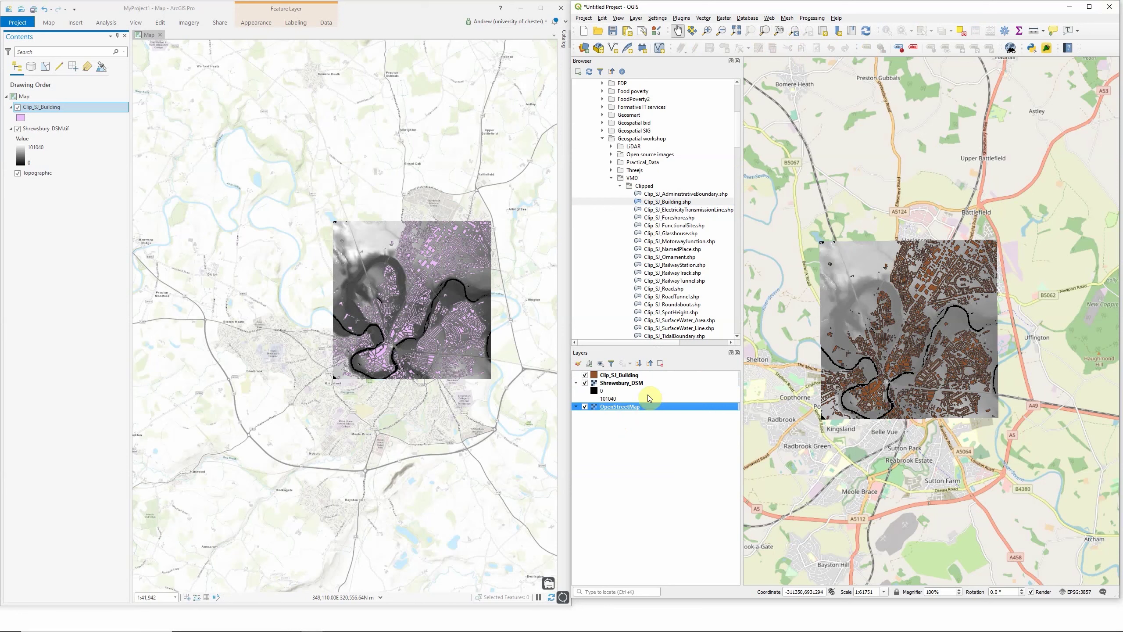
# Collapse the Browser folders to the root, select XYZ Tiles > OpenStreetMap, and open Shrewsbury_DSM's layer menu
pyautogui.click(602, 139)
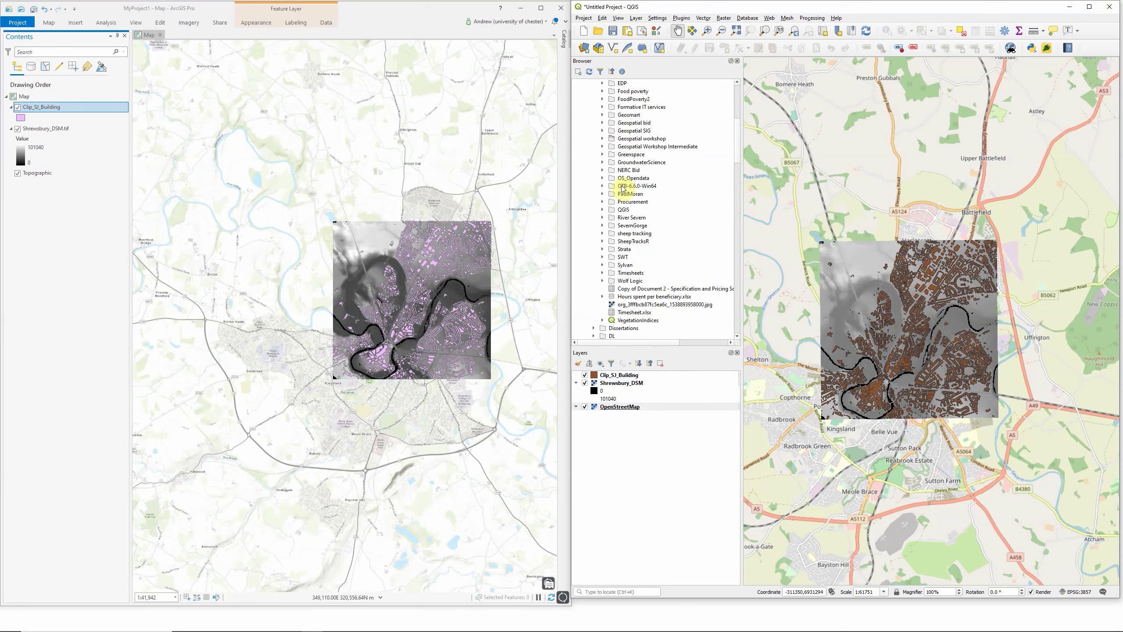
pyautogui.scroll(-5, 656, 253)
pyautogui.scroll(5, 656, 248)
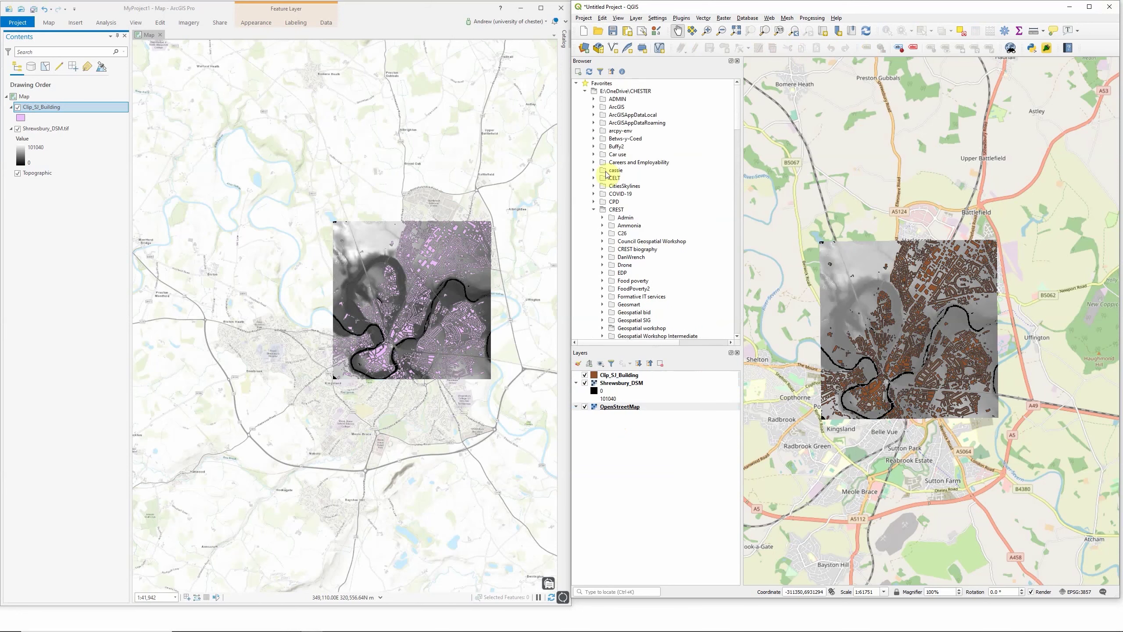
pyautogui.click(593, 209)
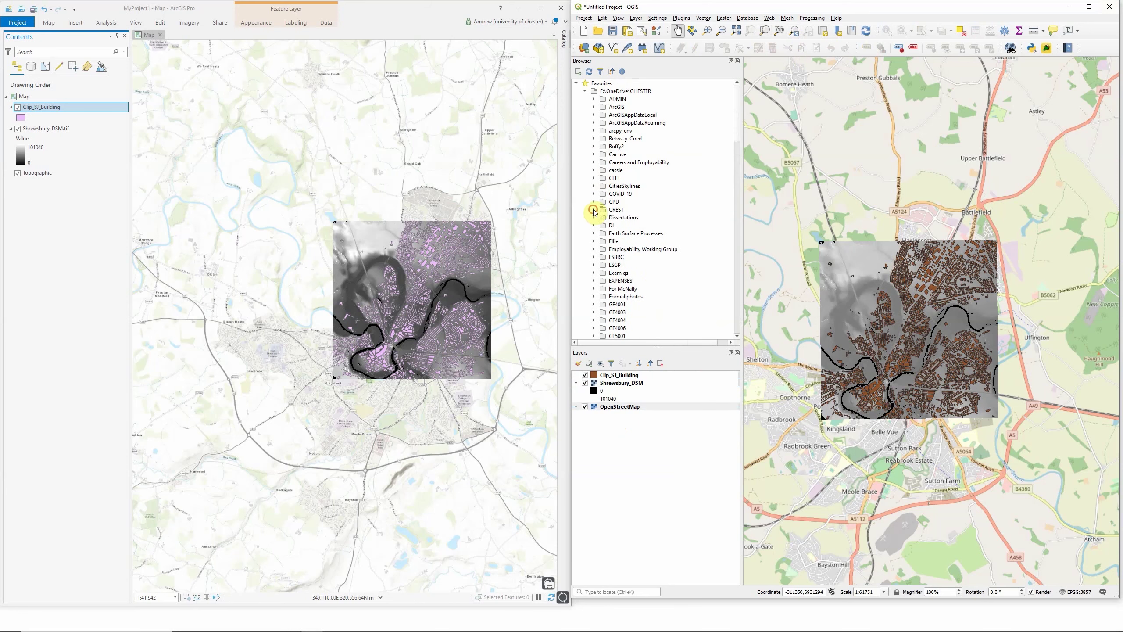
pyautogui.click(585, 91)
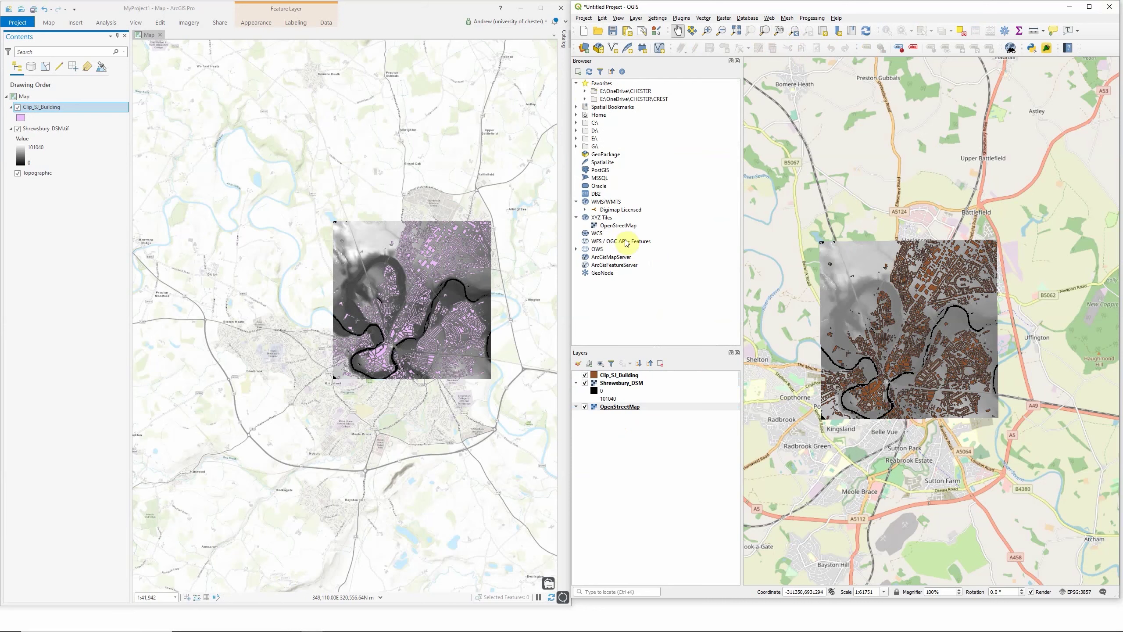
pyautogui.click(606, 227)
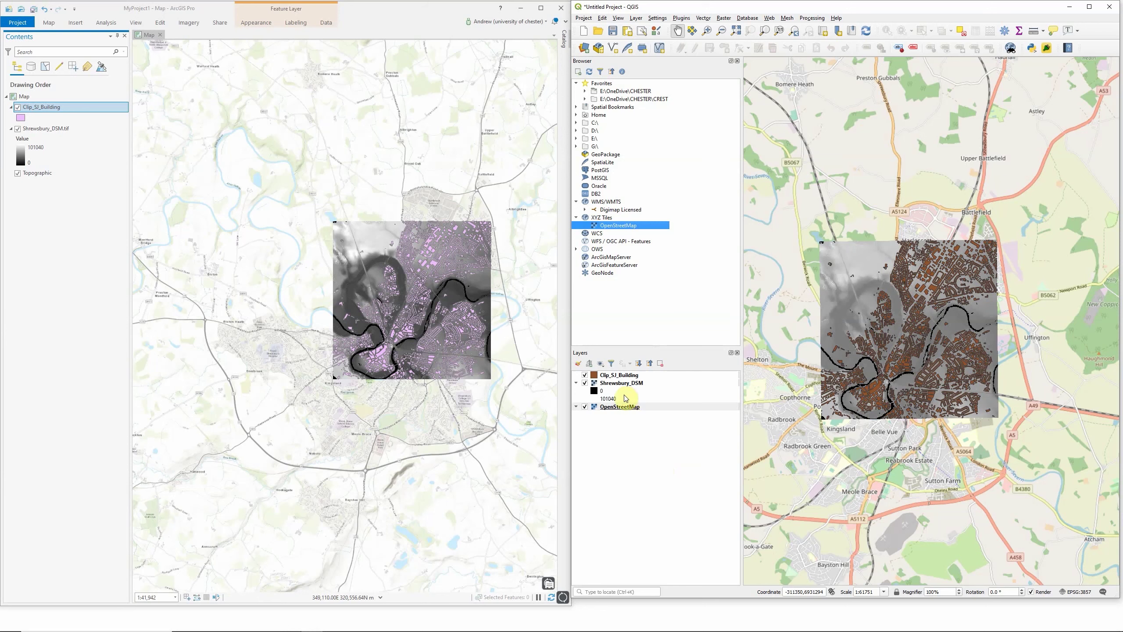
pyautogui.rightClick(619, 383)
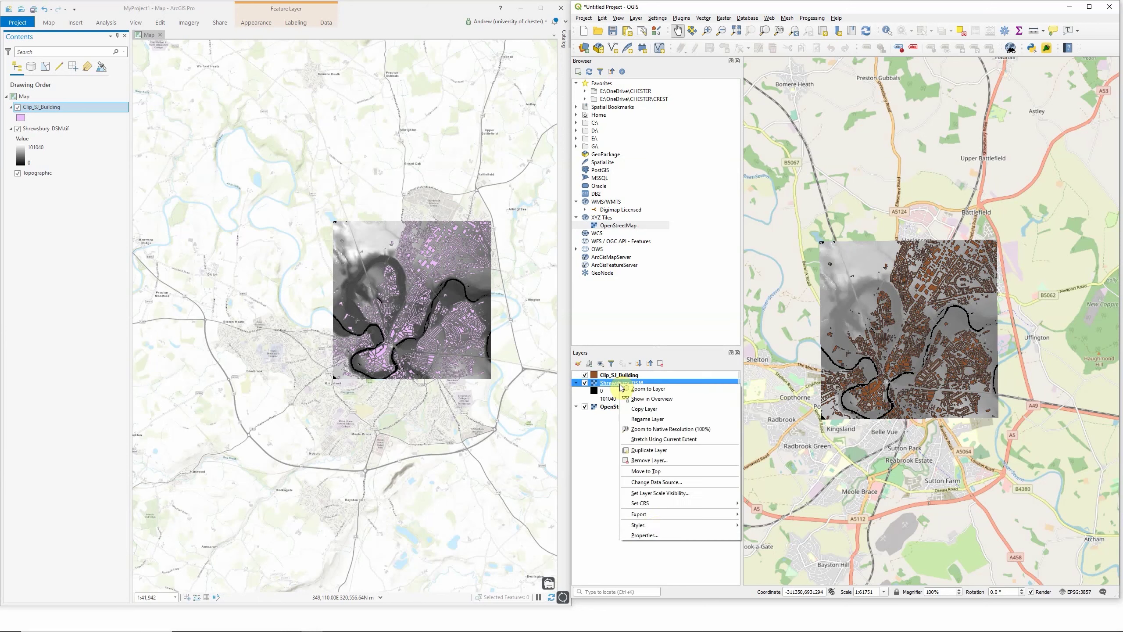
# Render the Shrewsbury_DSM layer as a Hillshade in its symbology properties
pyautogui.click(659, 535)
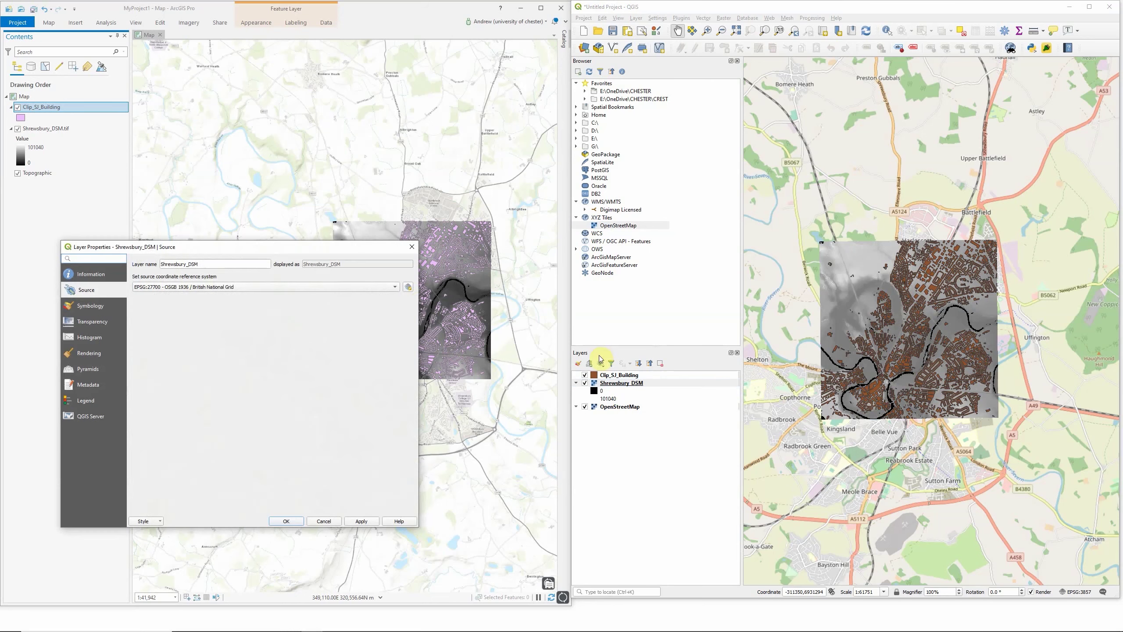
pyautogui.click(78, 305)
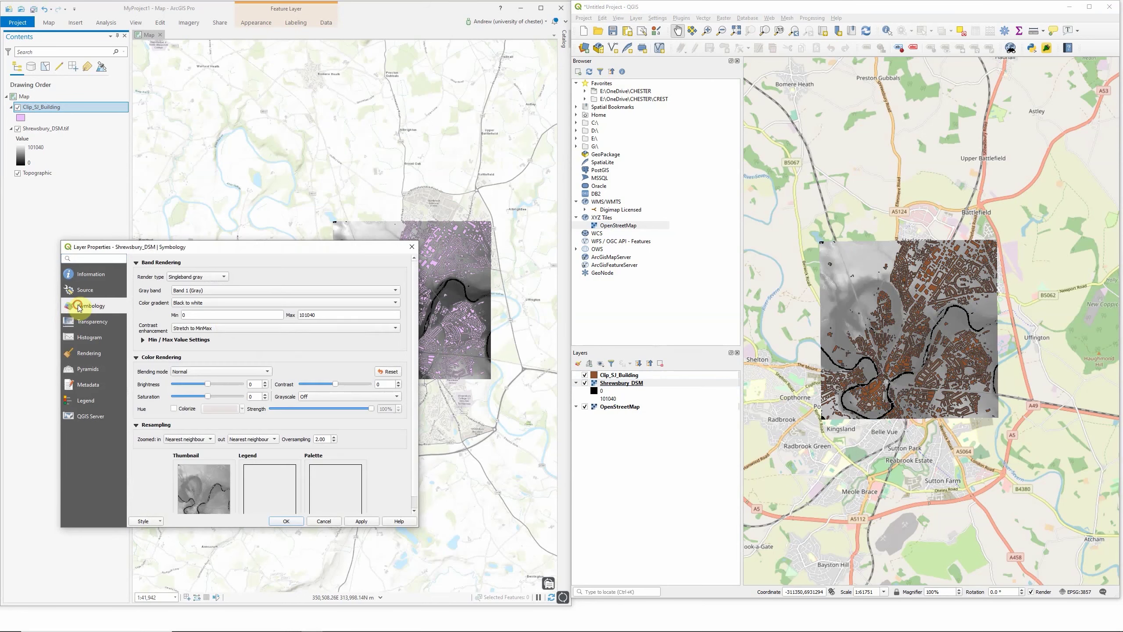
pyautogui.click(201, 282)
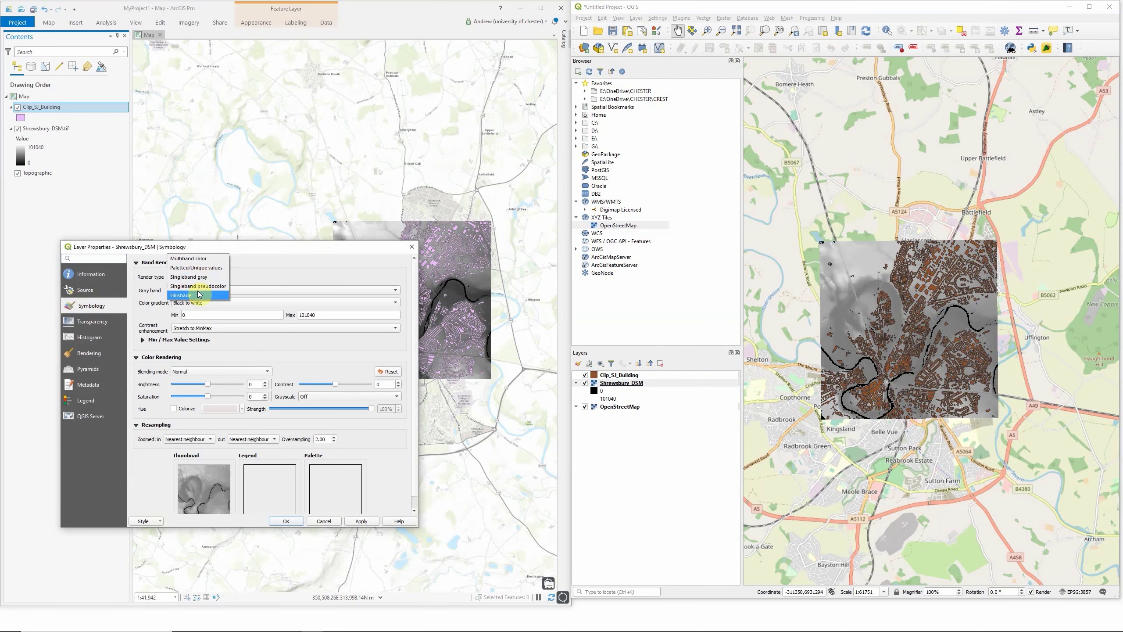
pyautogui.click(198, 291)
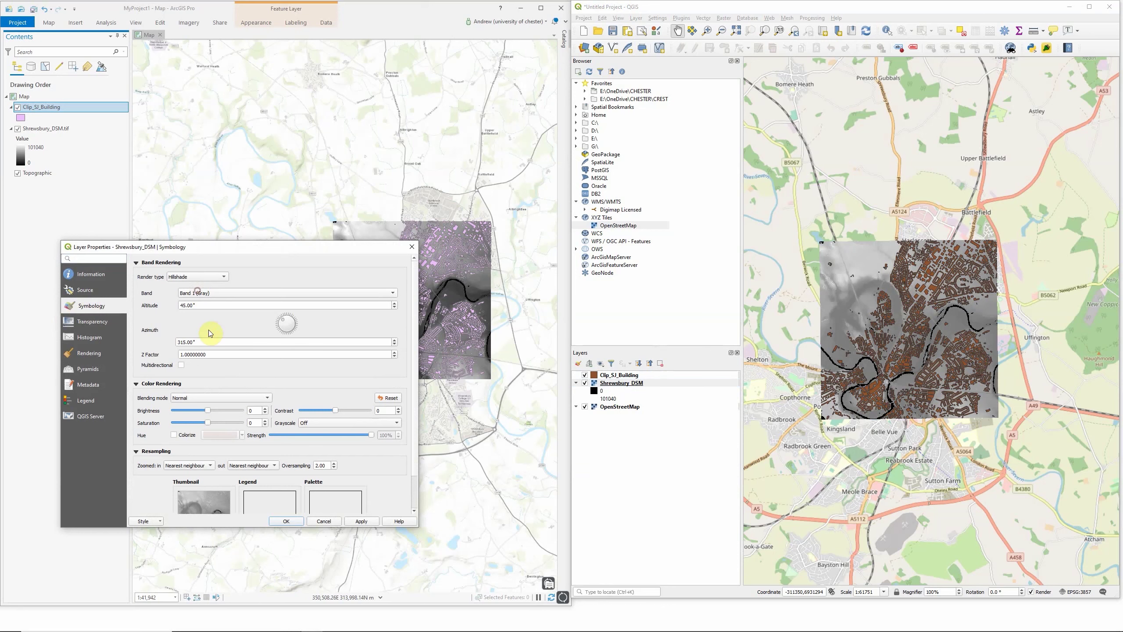
pyautogui.click(277, 521)
# Lower the DSM hillshade's Z factor from 1 and zoom into the town's buildings
pyautogui.rightClick(605, 383)
pyautogui.click(654, 530)
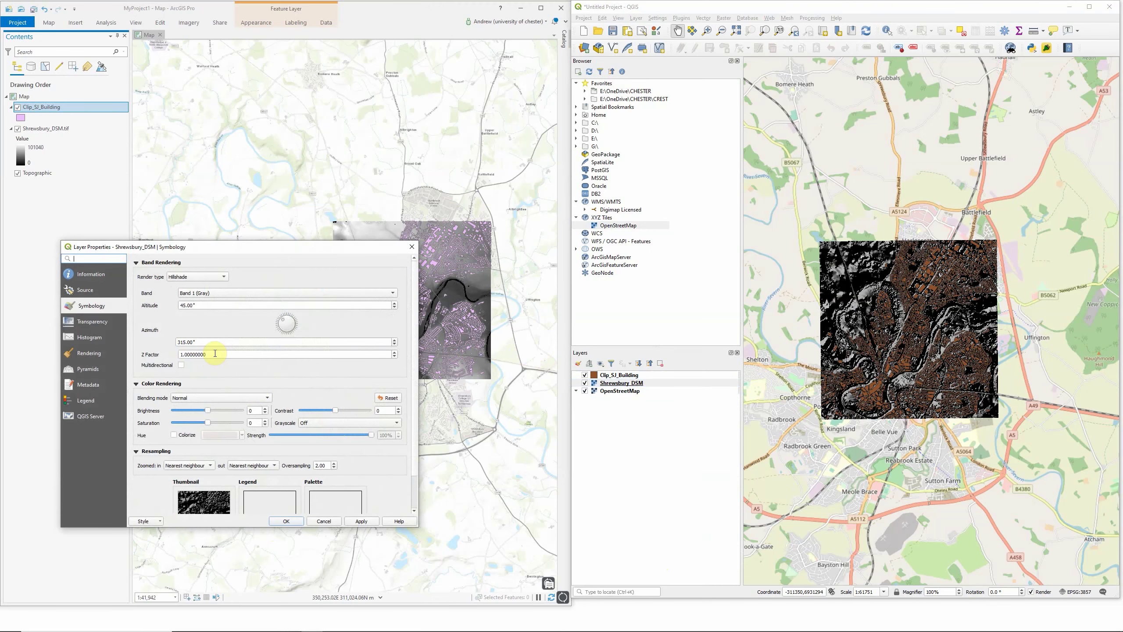
pyautogui.moveTo(214, 353); pyautogui.dragTo(127, 354)
pyautogui.write('0.001')
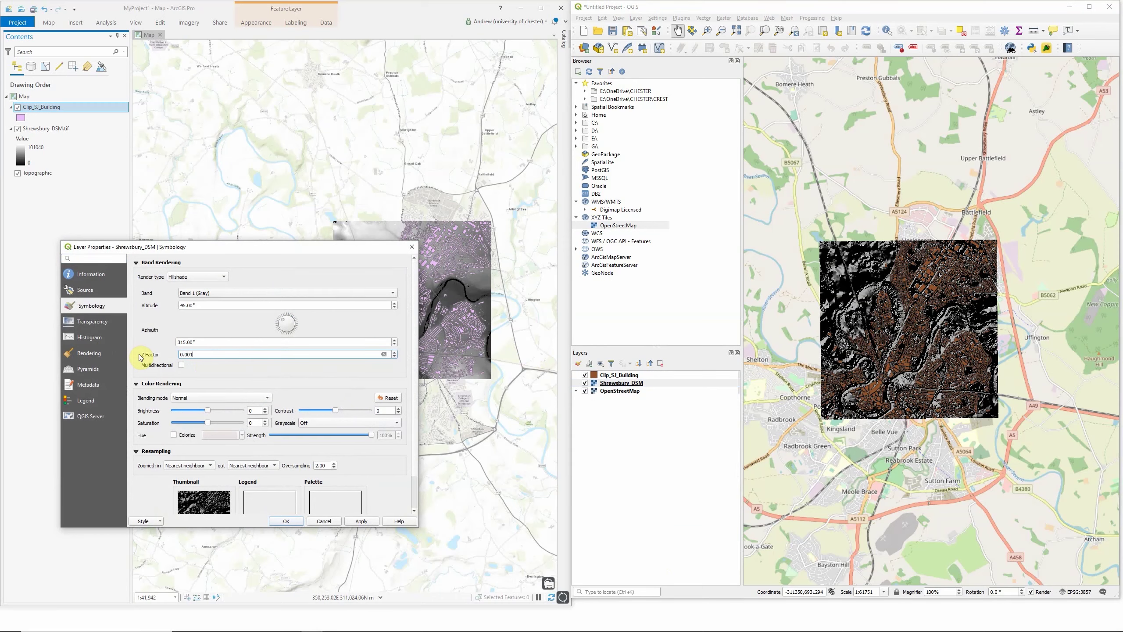
pyautogui.click(292, 521)
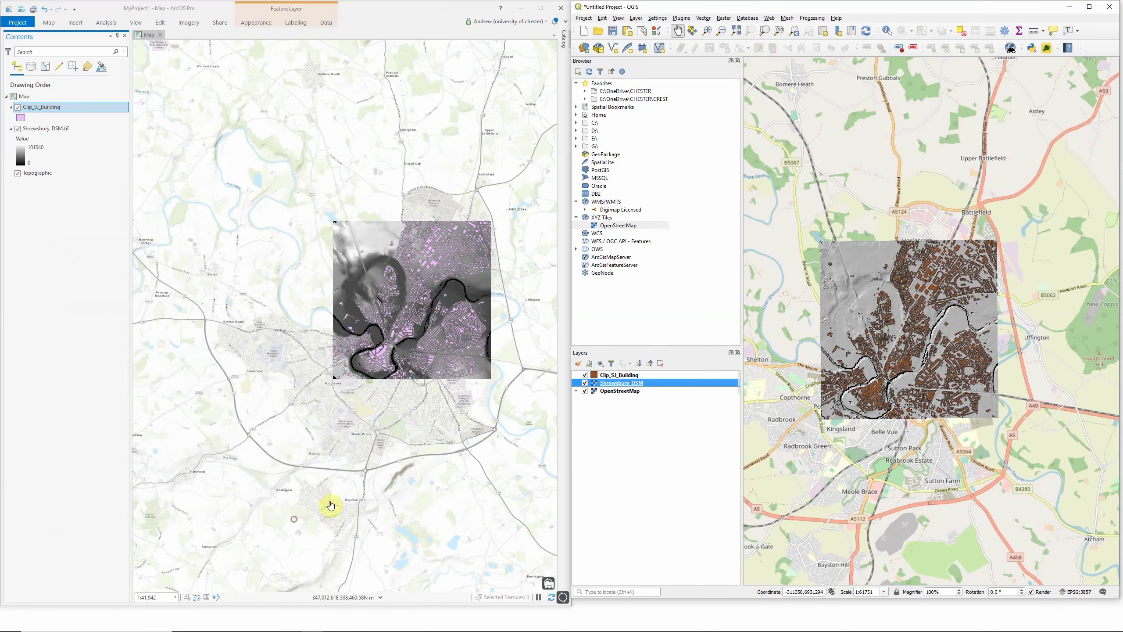
pyautogui.scroll(2, 872, 352)
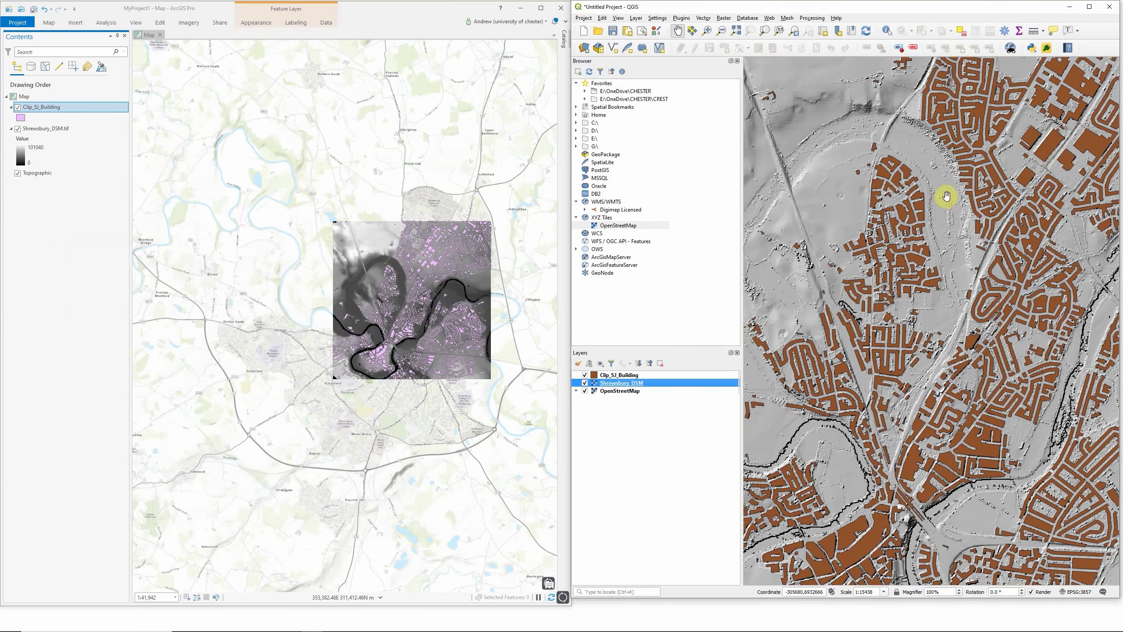
pyautogui.click(51, 131)
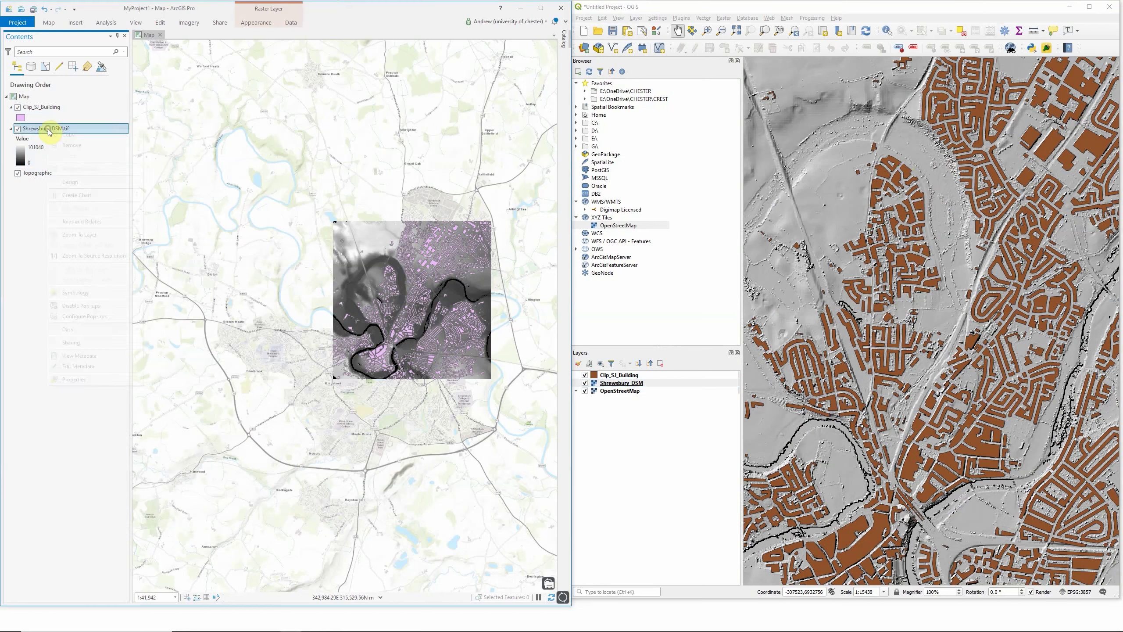
pyautogui.rightClick(49, 131)
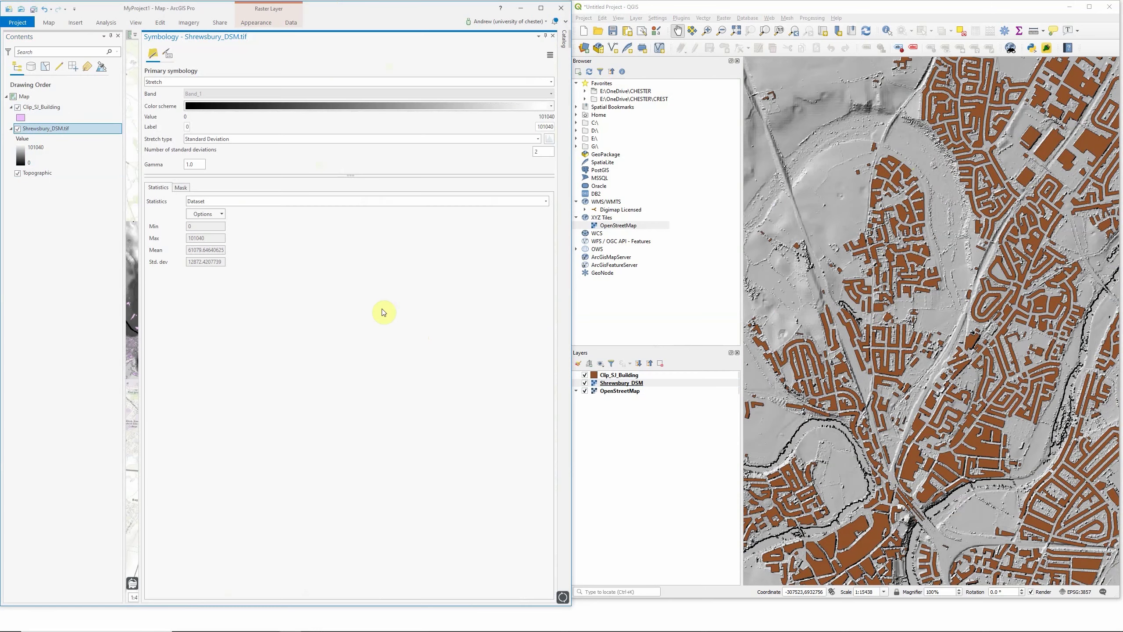
pyautogui.click(551, 83)
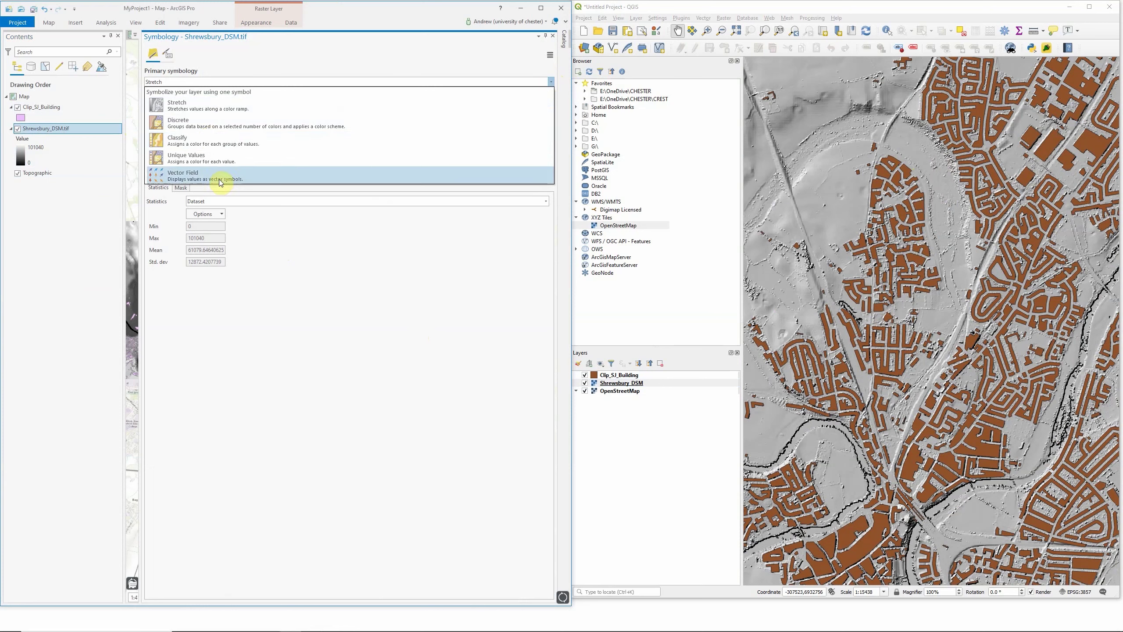
pyautogui.click(393, 296)
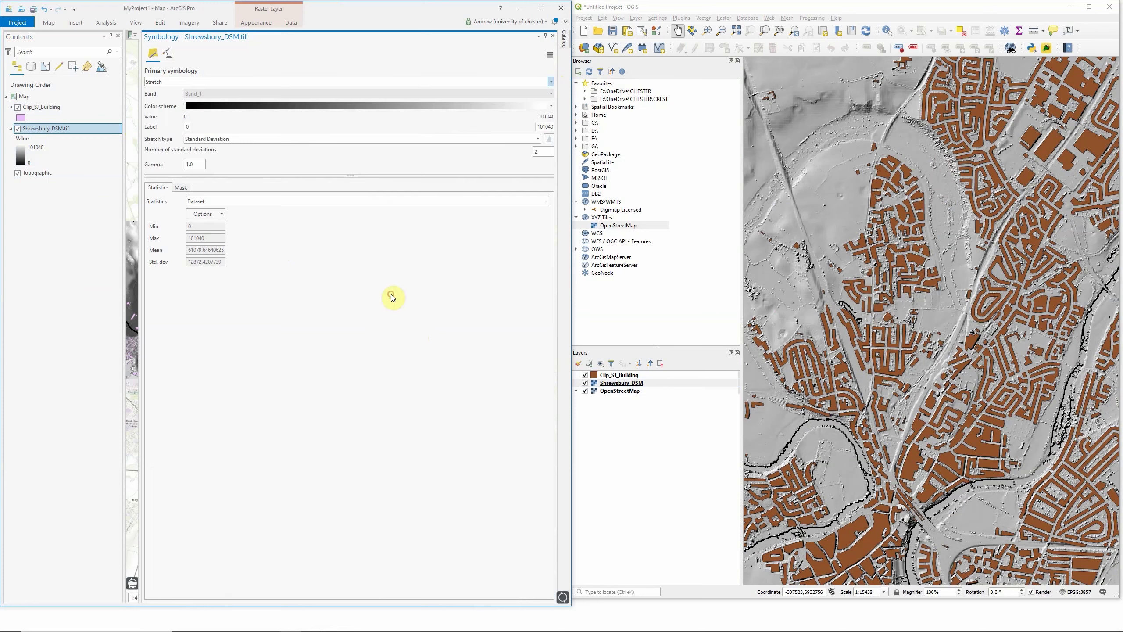
pyautogui.click(553, 38)
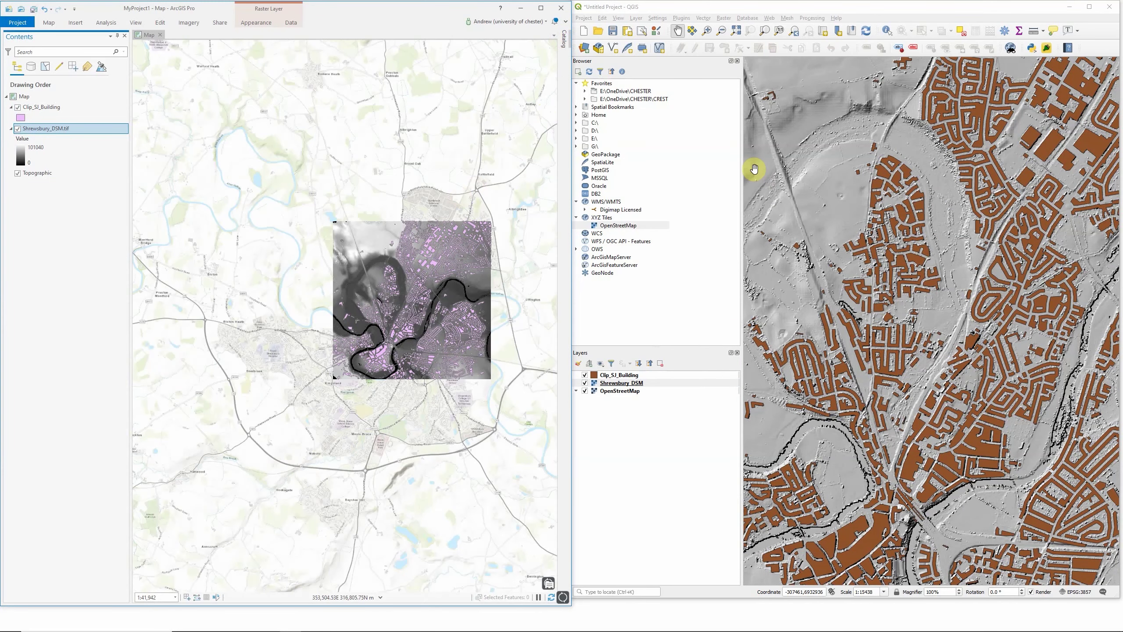
pyautogui.click(803, 9)
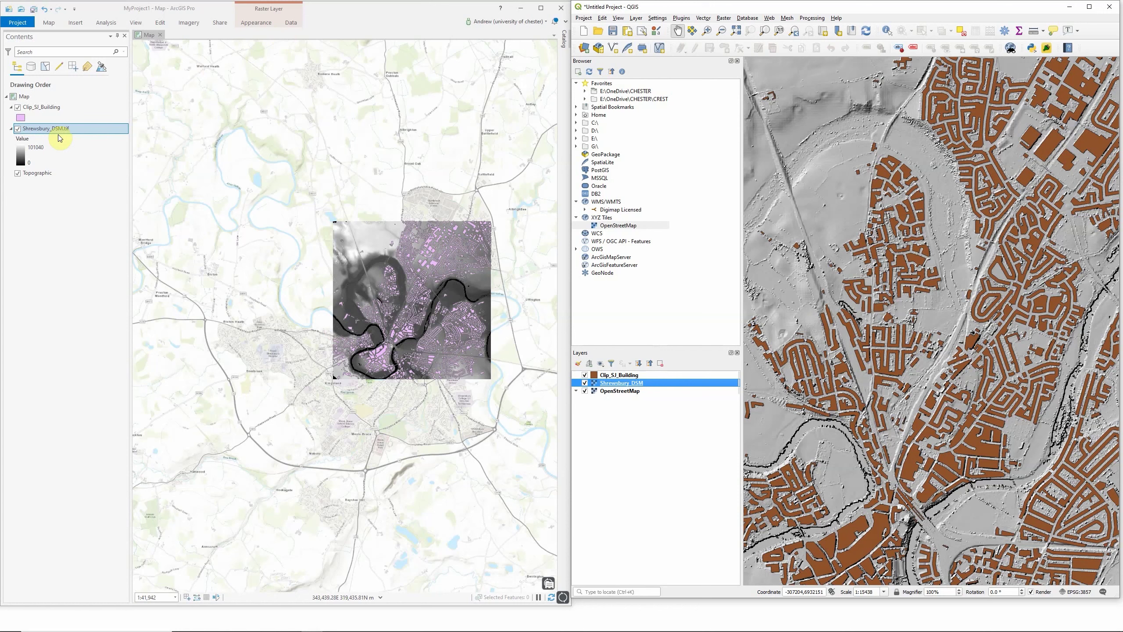
pyautogui.click(386, 11)
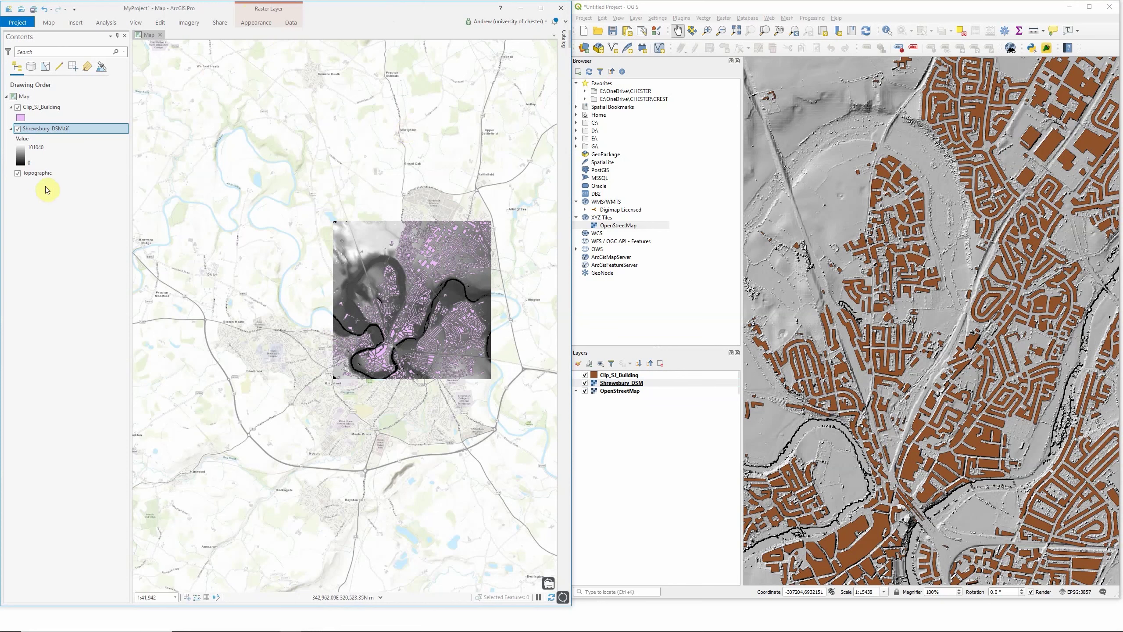
pyautogui.click(43, 114)
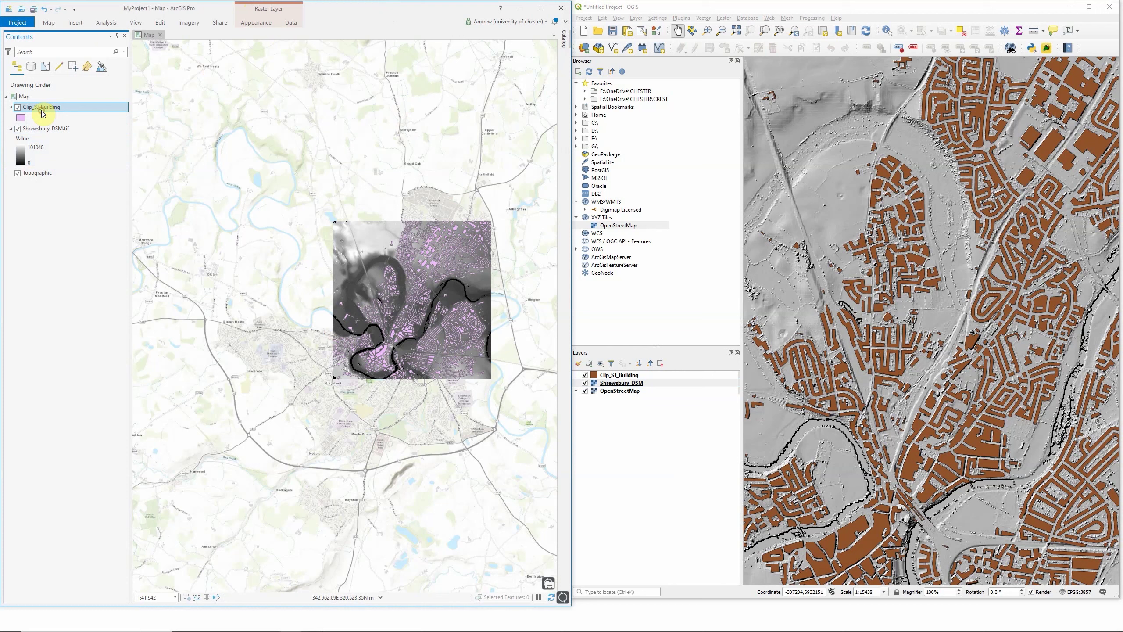
# From the Map tab, open Add Data to browse the Living Atlas layers
pyautogui.click(116, 23)
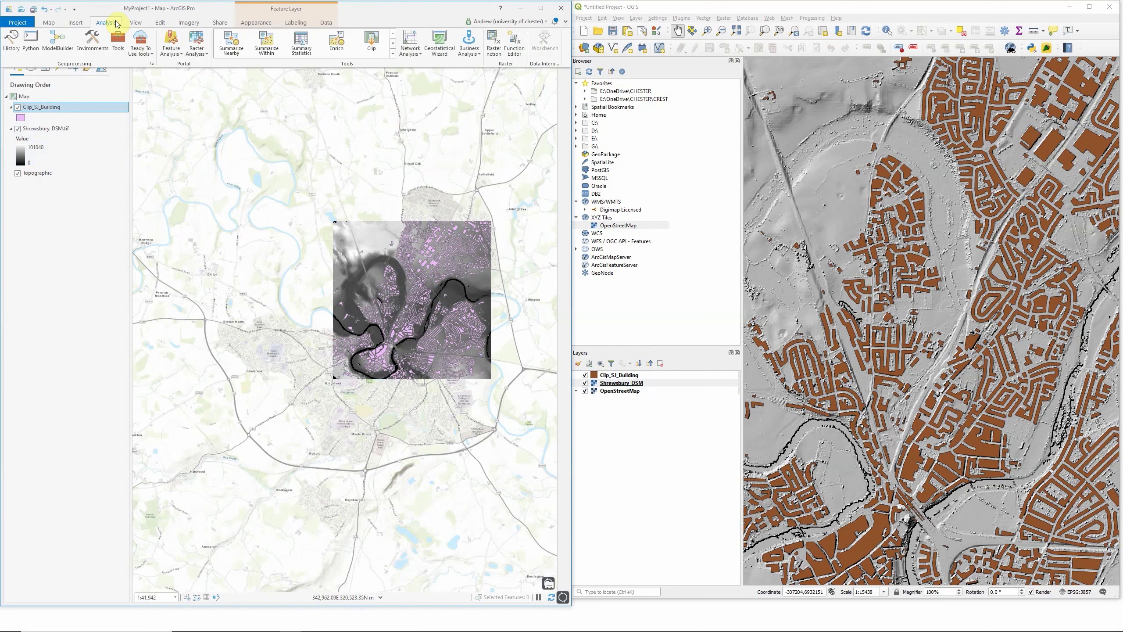
pyautogui.click(49, 23)
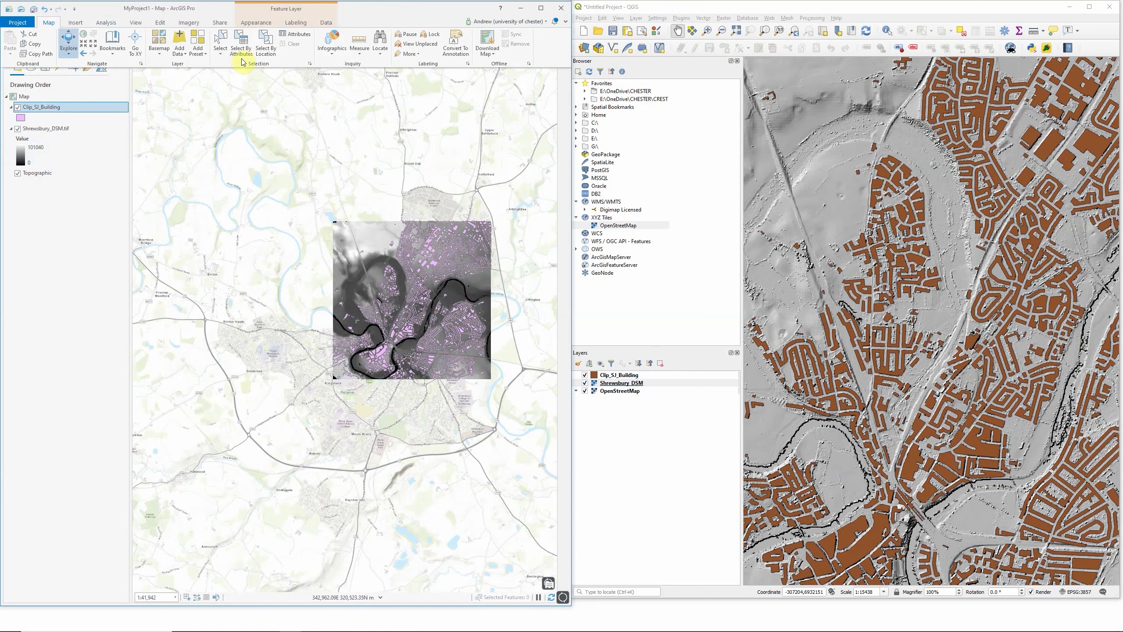
pyautogui.click(179, 39)
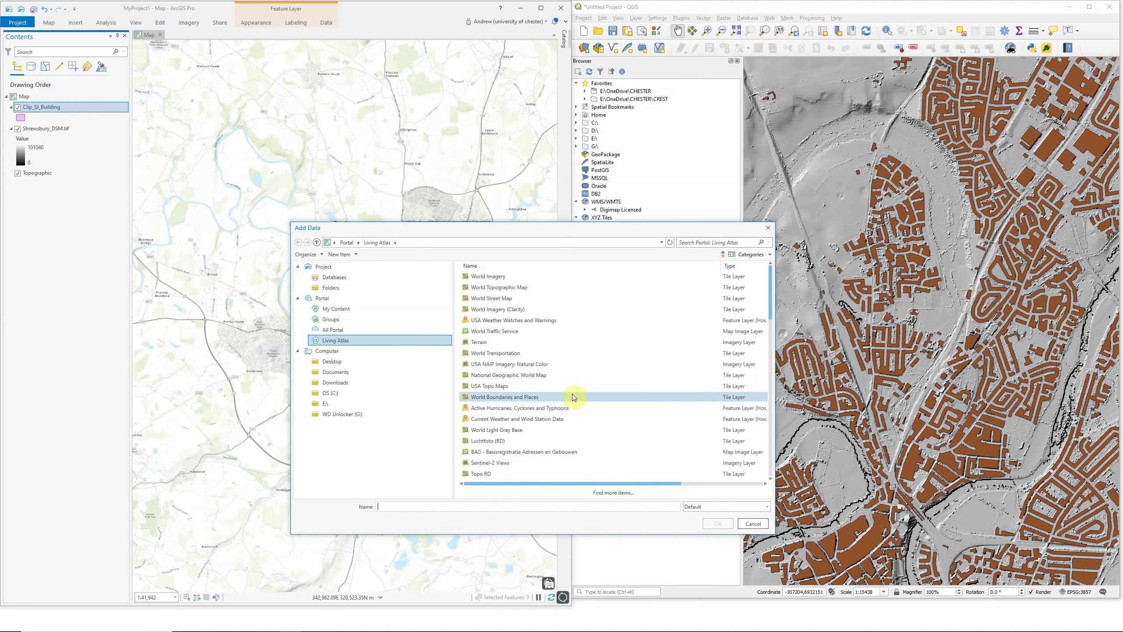
# Scroll the Living Atlas list, then filter it to the Trending category
pyautogui.scroll(-8, 572, 393)
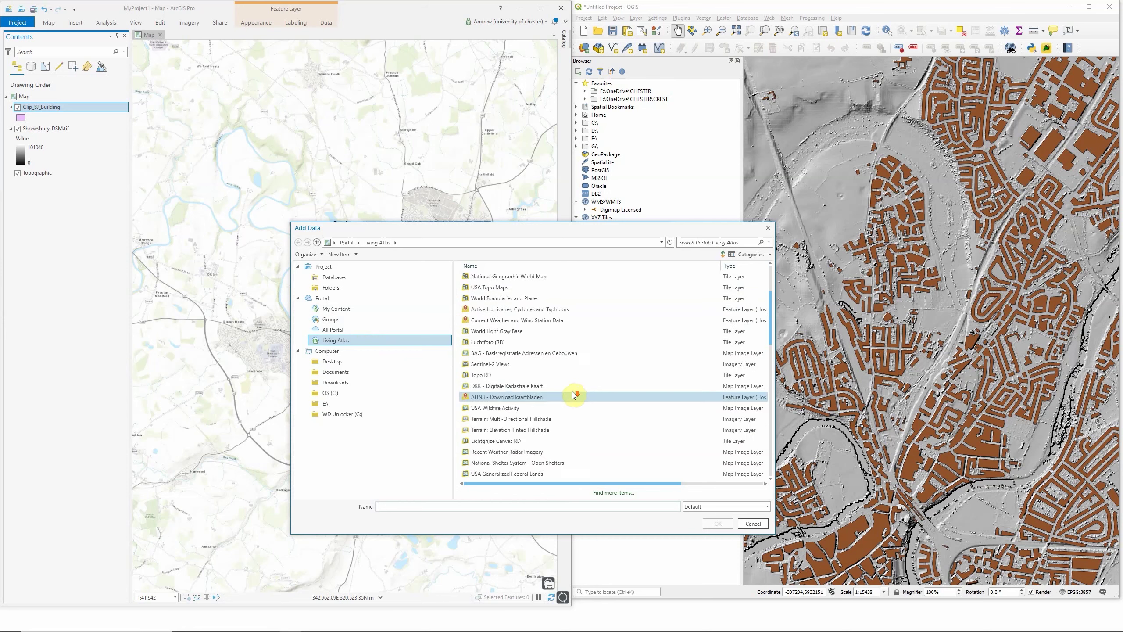
pyautogui.scroll(-6, 574, 394)
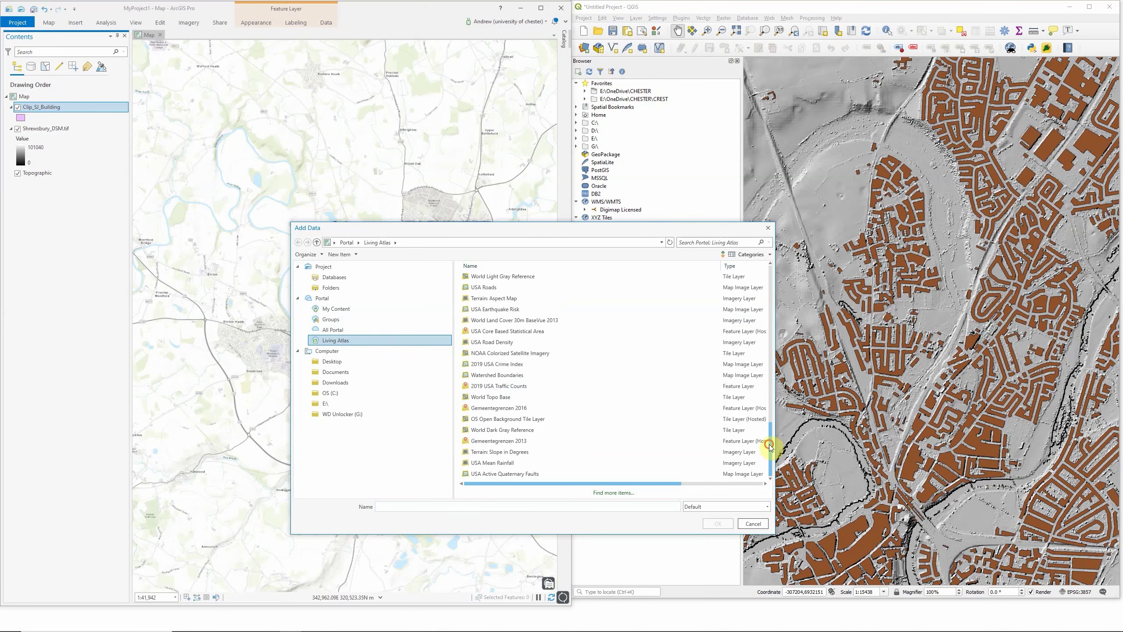
pyautogui.moveTo(770, 445); pyautogui.dragTo(766, 272)
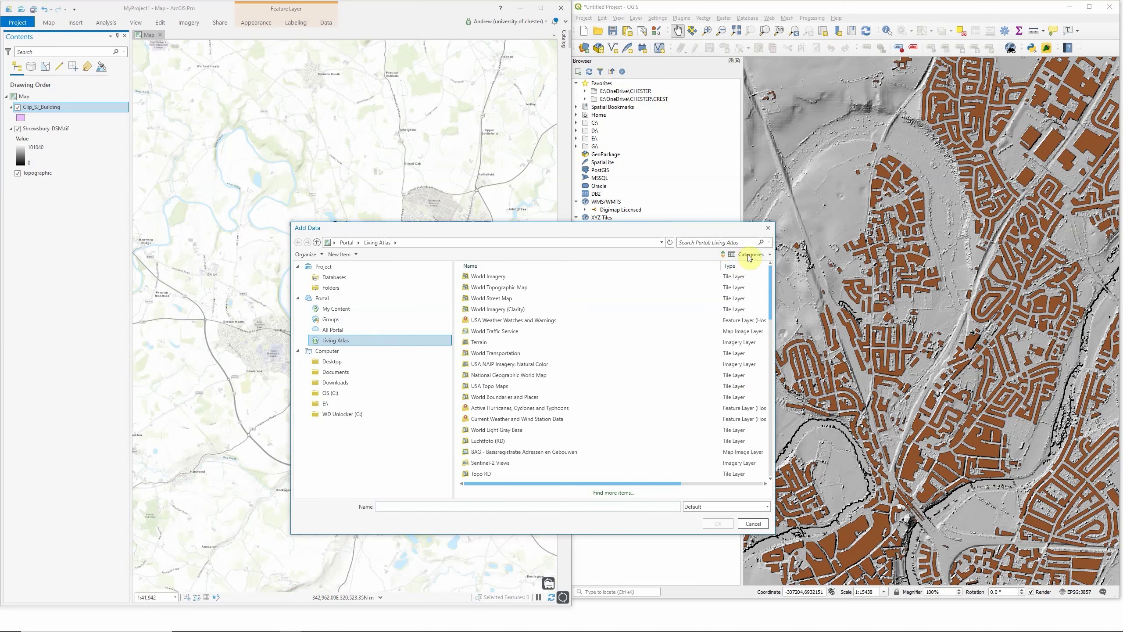
pyautogui.click(770, 255)
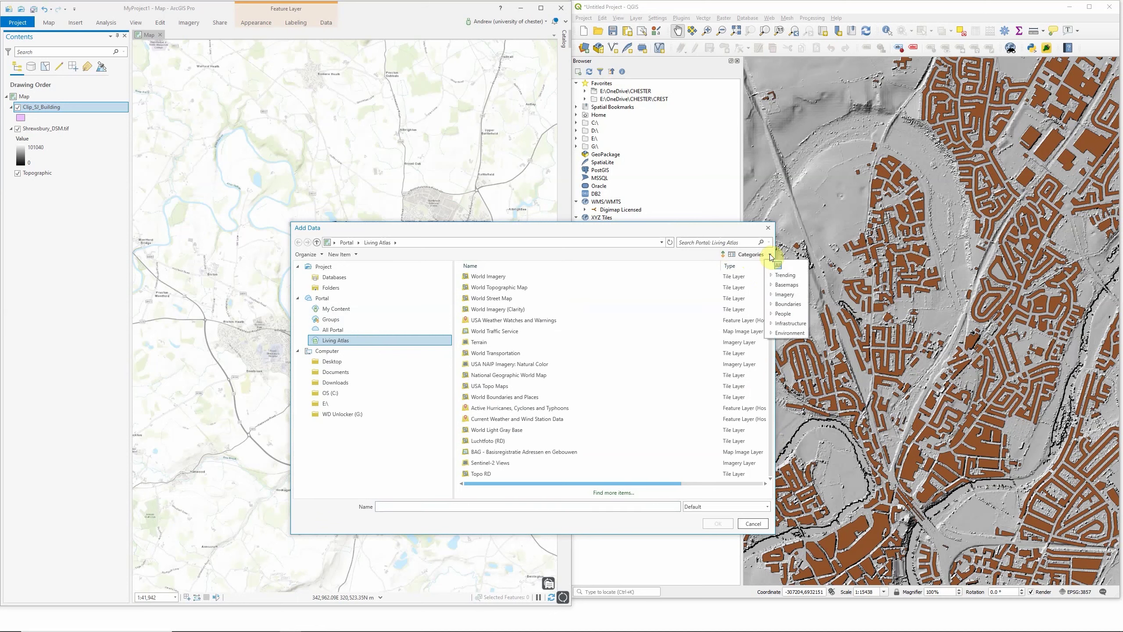
pyautogui.click(782, 278)
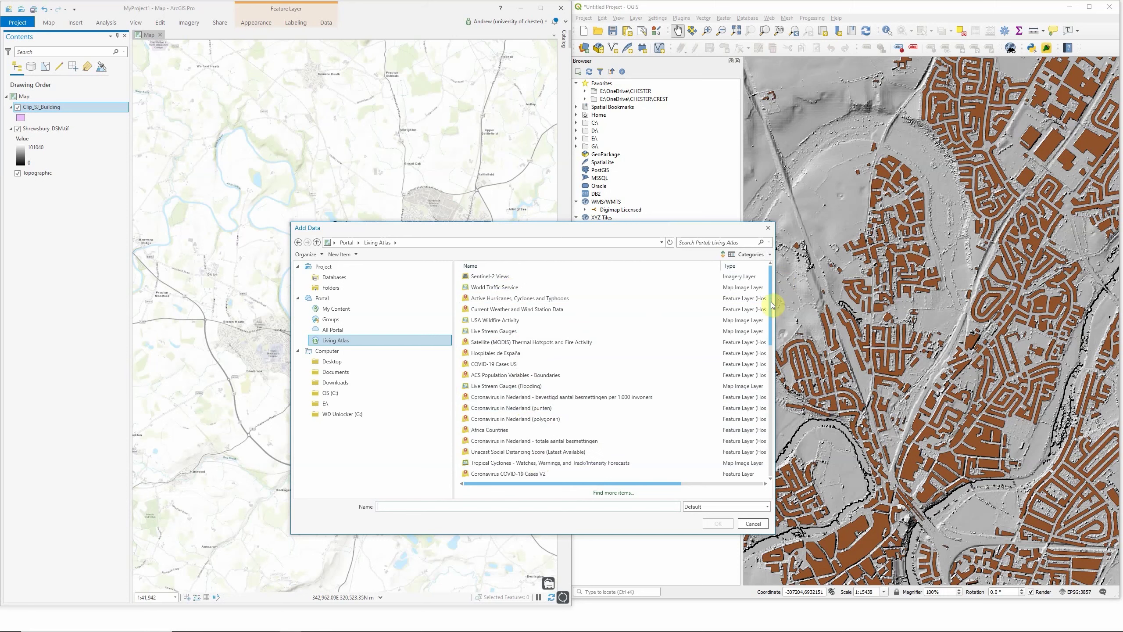
pyautogui.click(735, 245)
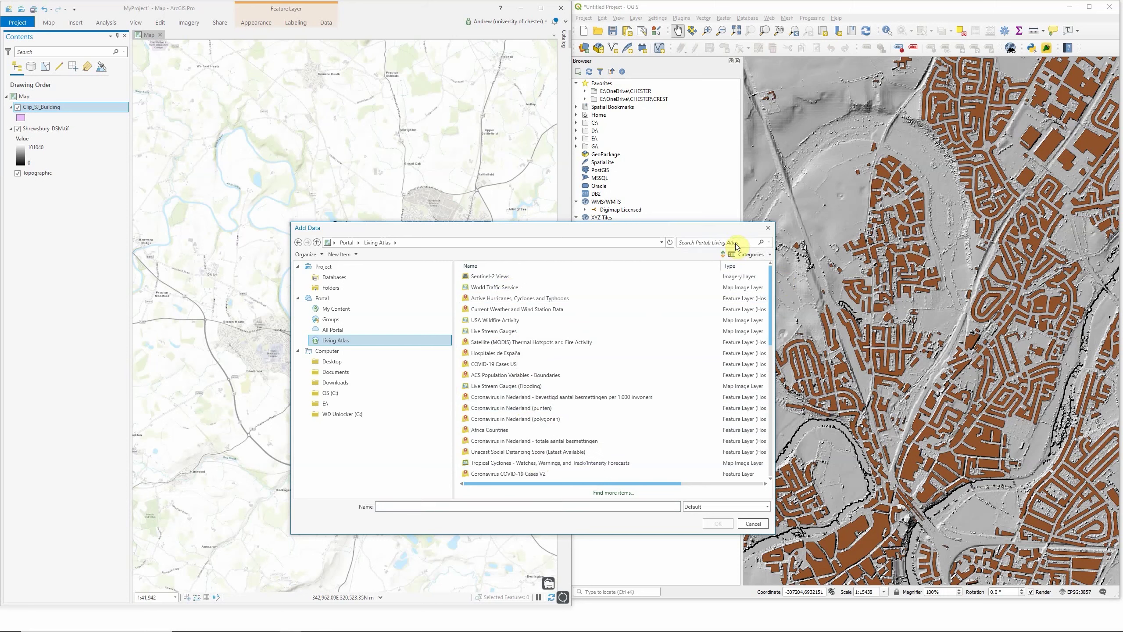
# Search the portal for 'floo', pick Risk of Flooding from Rivers and Sea, then clear the search and close
pyautogui.write('flood')
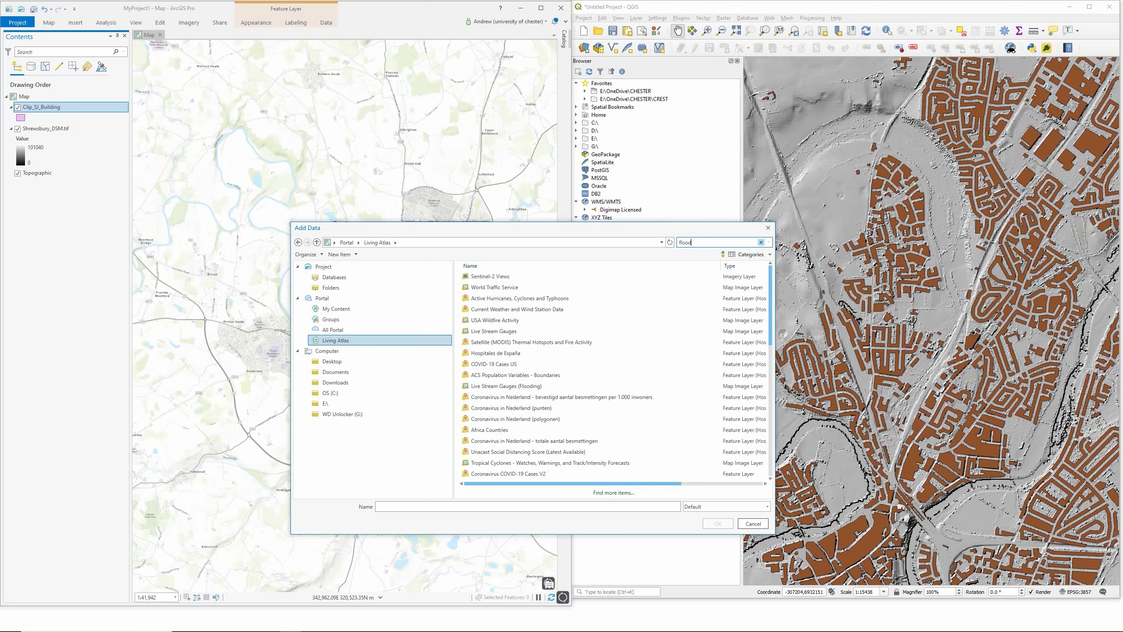
pyautogui.press('Return')
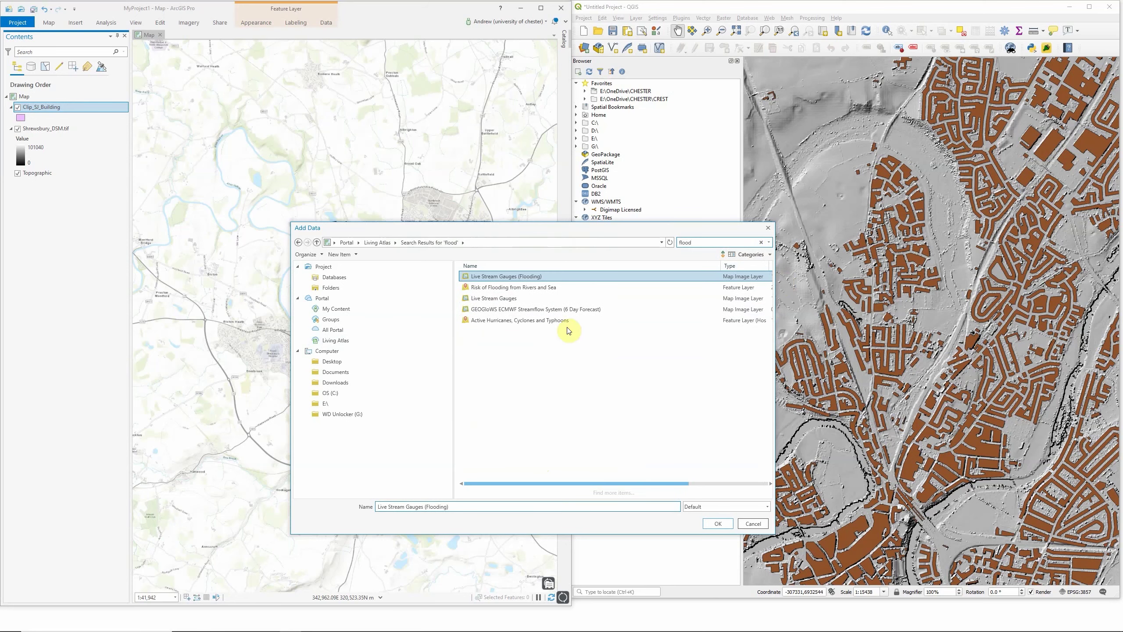
pyautogui.keyDown('ctrl'); pyautogui.click(490, 287); pyautogui.keyUp('ctrl')
pyautogui.doubleClick(681, 243)
pyautogui.press('BackSpace')
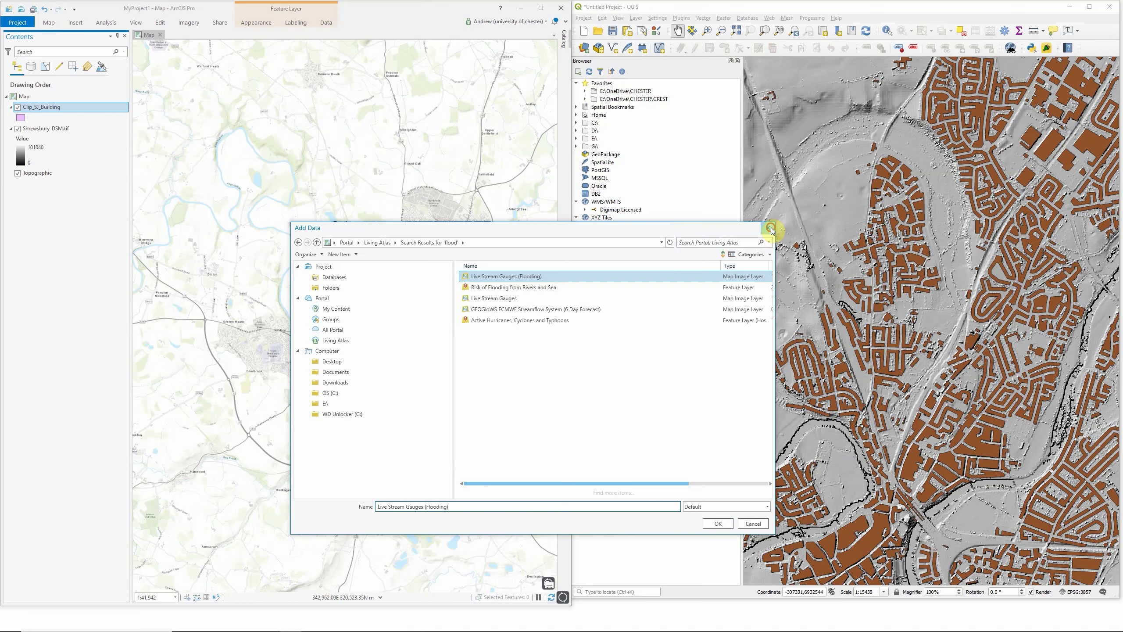
pyautogui.click(769, 228)
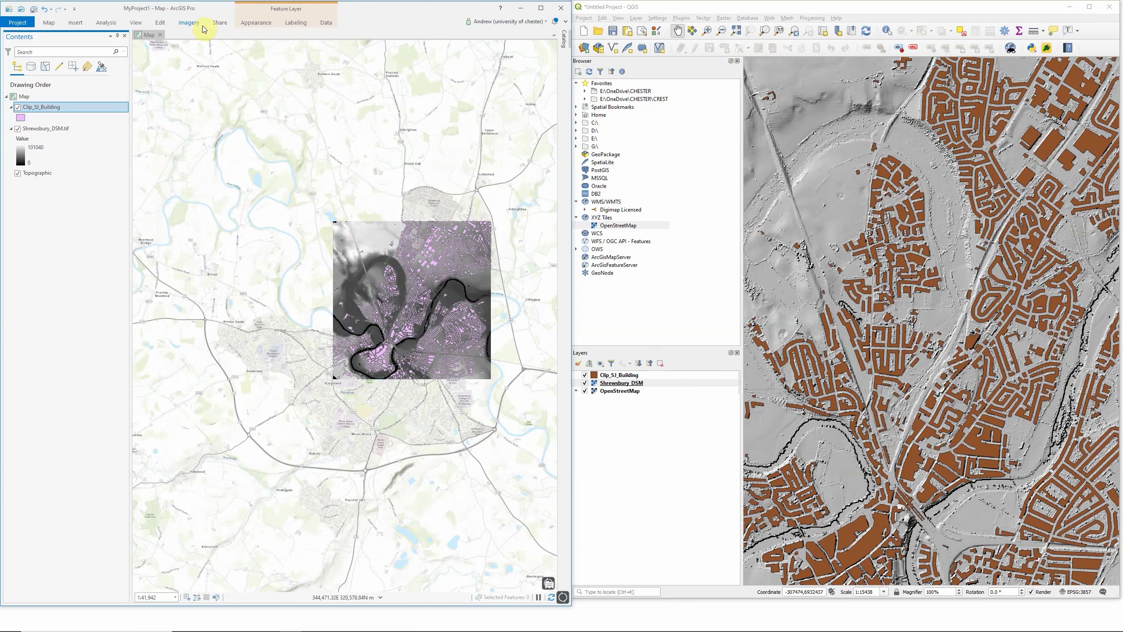
# Open Enrich, set Clip_SJ_Building as Input Features, and open the Add Variable picker
pyautogui.click(107, 22)
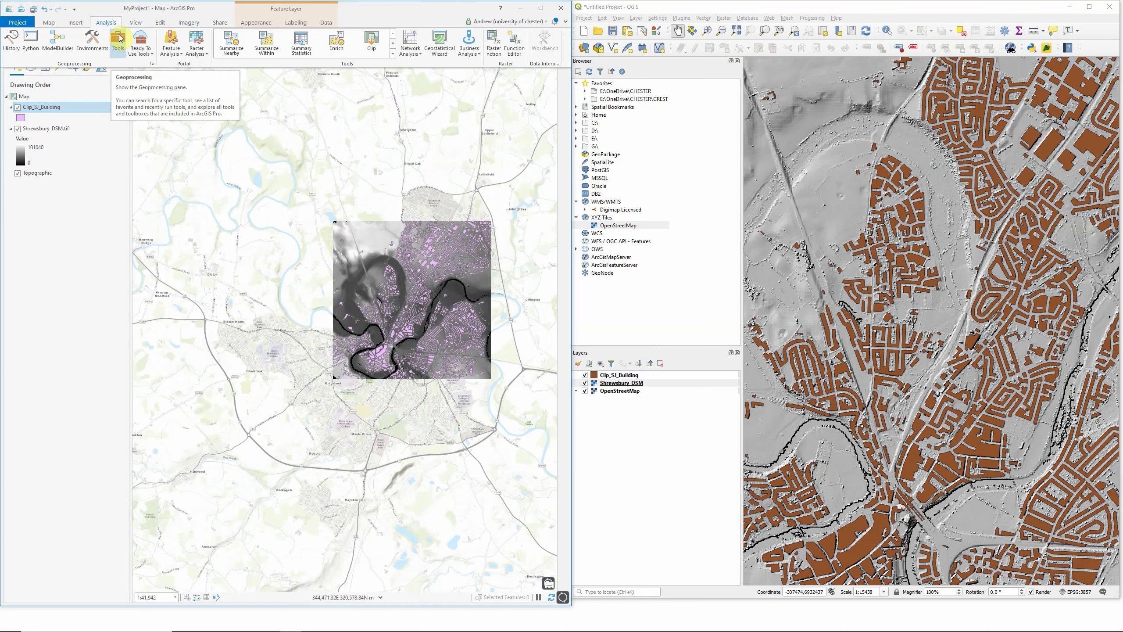
pyautogui.click(335, 48)
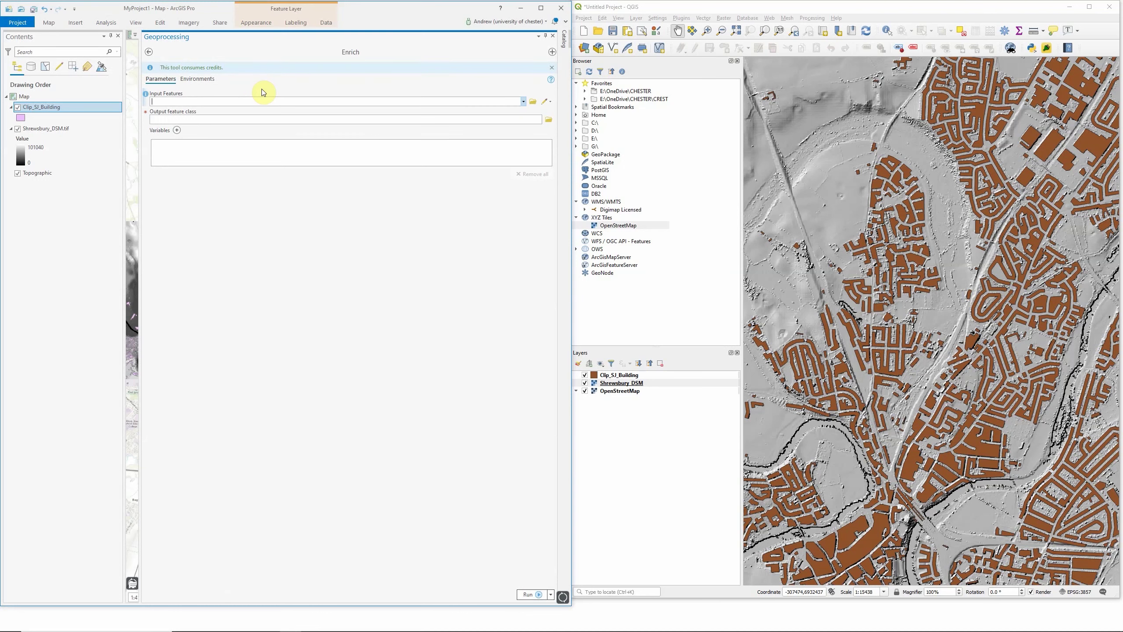
pyautogui.click(523, 102)
pyautogui.click(297, 112)
pyautogui.click(177, 129)
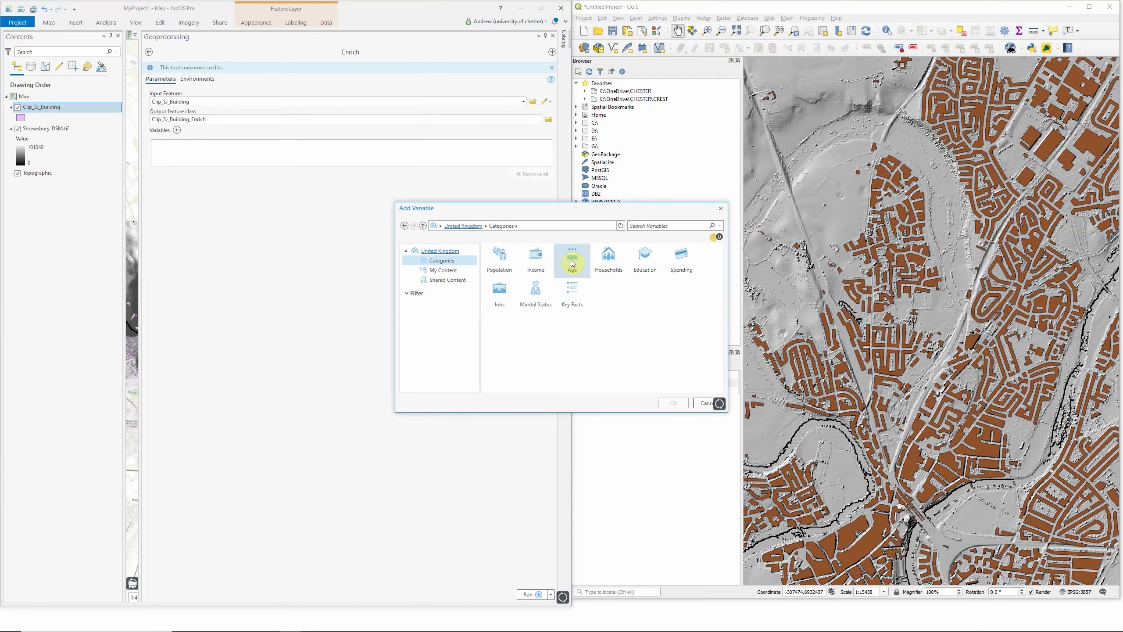
# Browse Households > Common Households Variables, then go back and open the Key Facts category
pyautogui.click(605, 262)
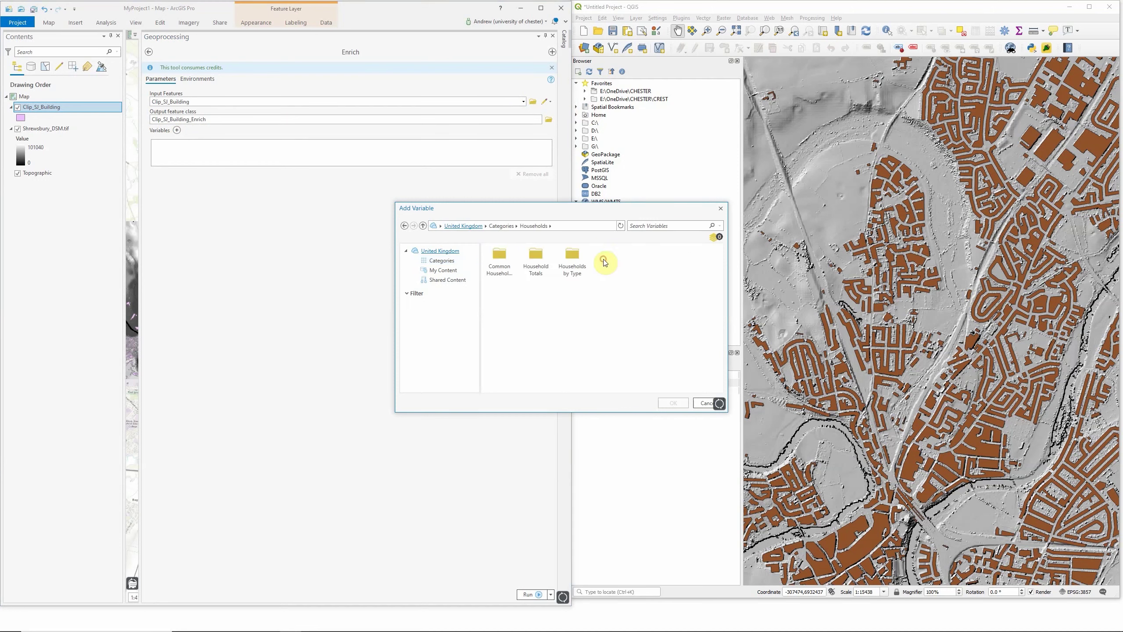
pyautogui.doubleClick(500, 257)
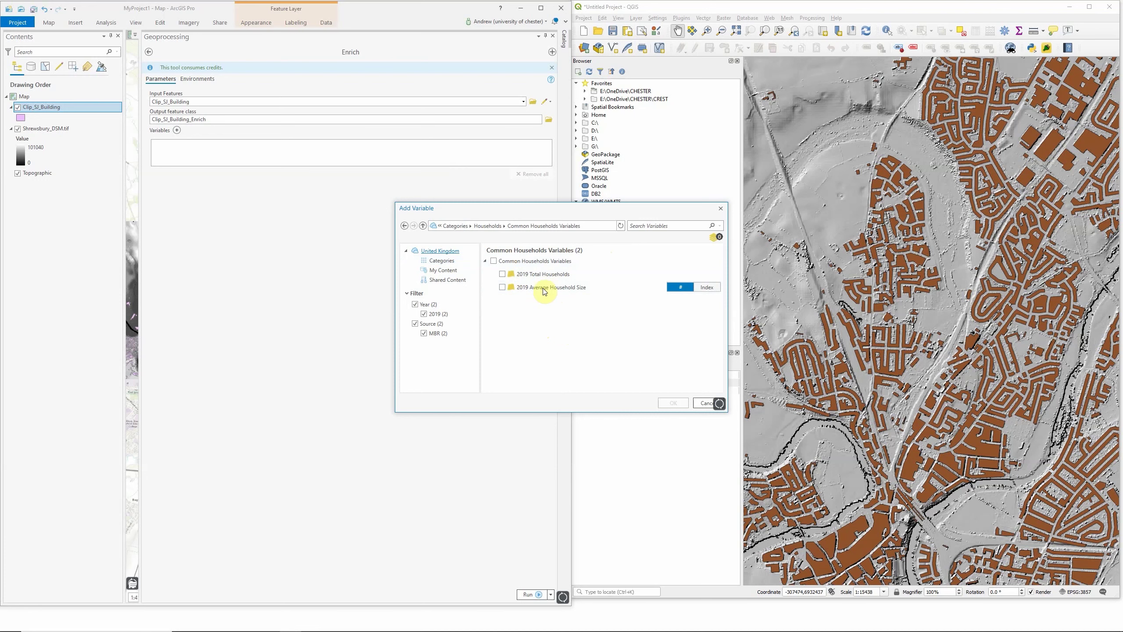
pyautogui.click(489, 227)
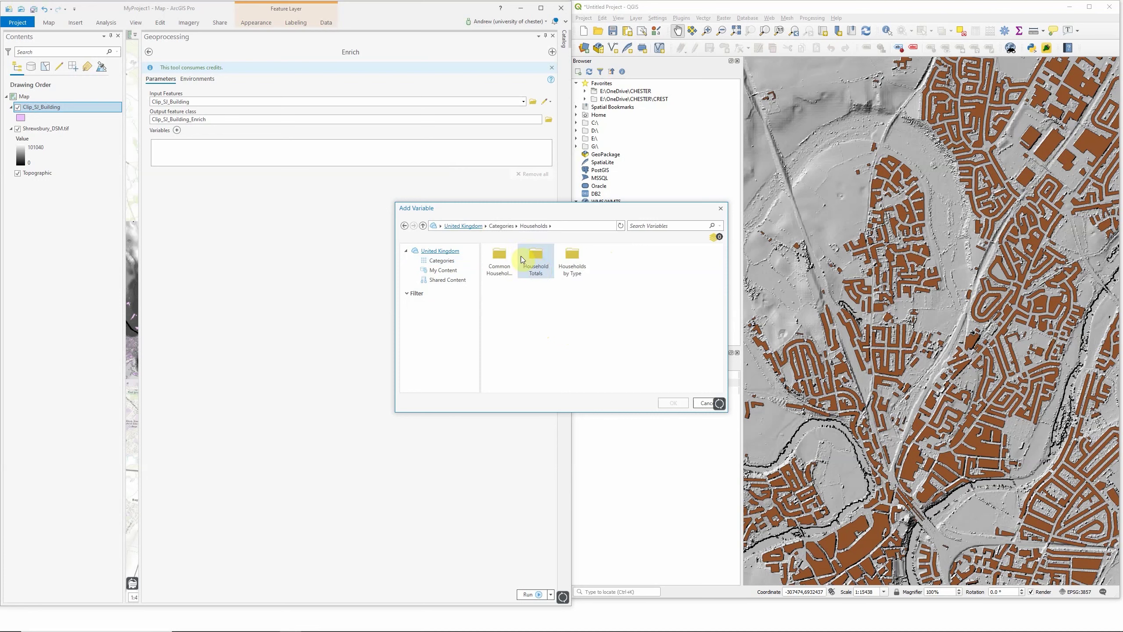
pyautogui.click(501, 226)
pyautogui.click(558, 298)
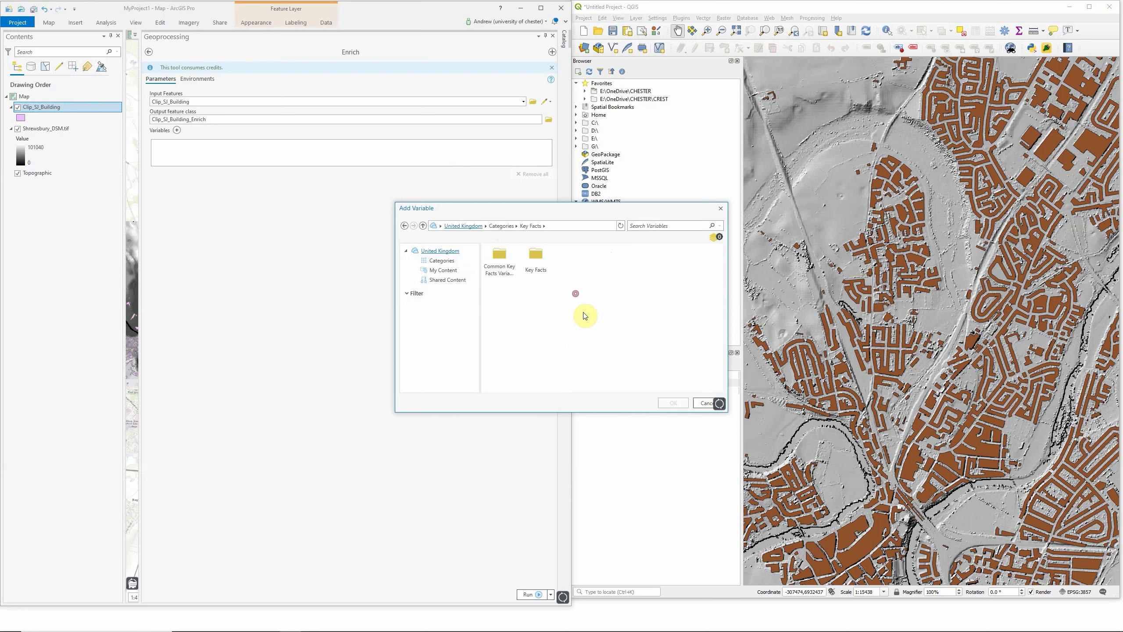
# Check Common Key Facts Variables, then open the 50-variable Key Facts folder and scroll to 2019 Population Totals
pyautogui.doubleClick(500, 260)
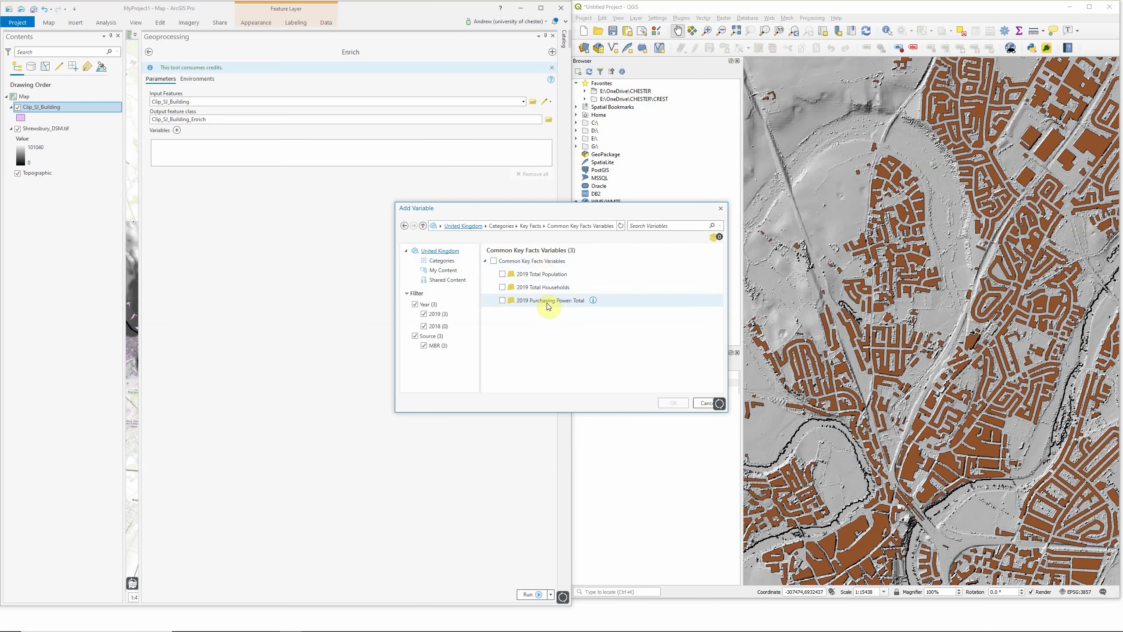
pyautogui.click(535, 226)
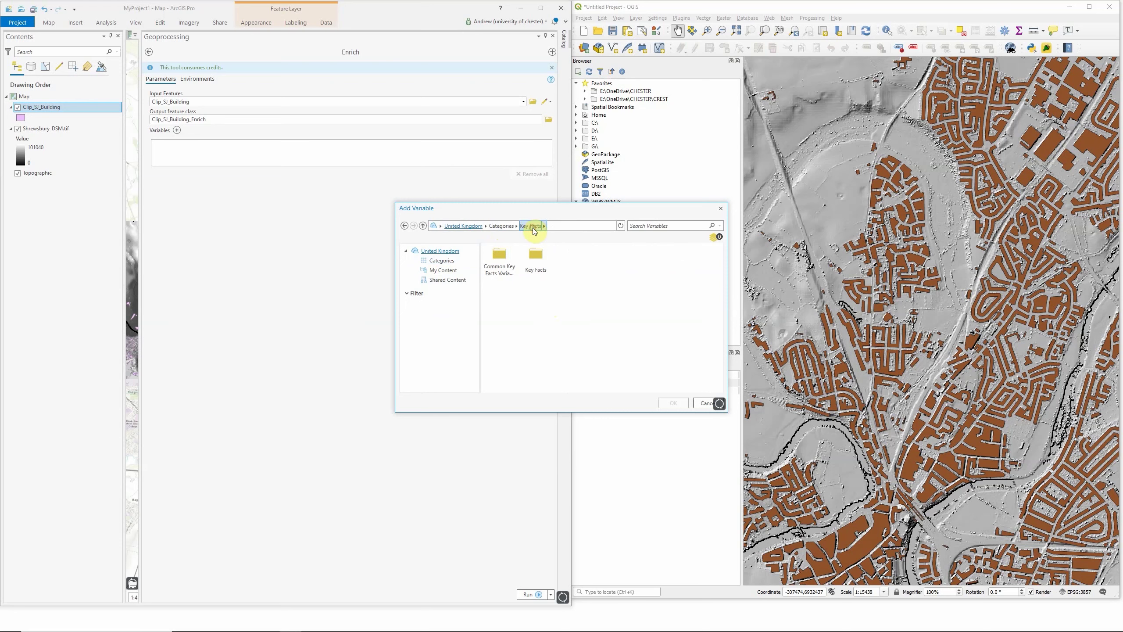
pyautogui.doubleClick(540, 265)
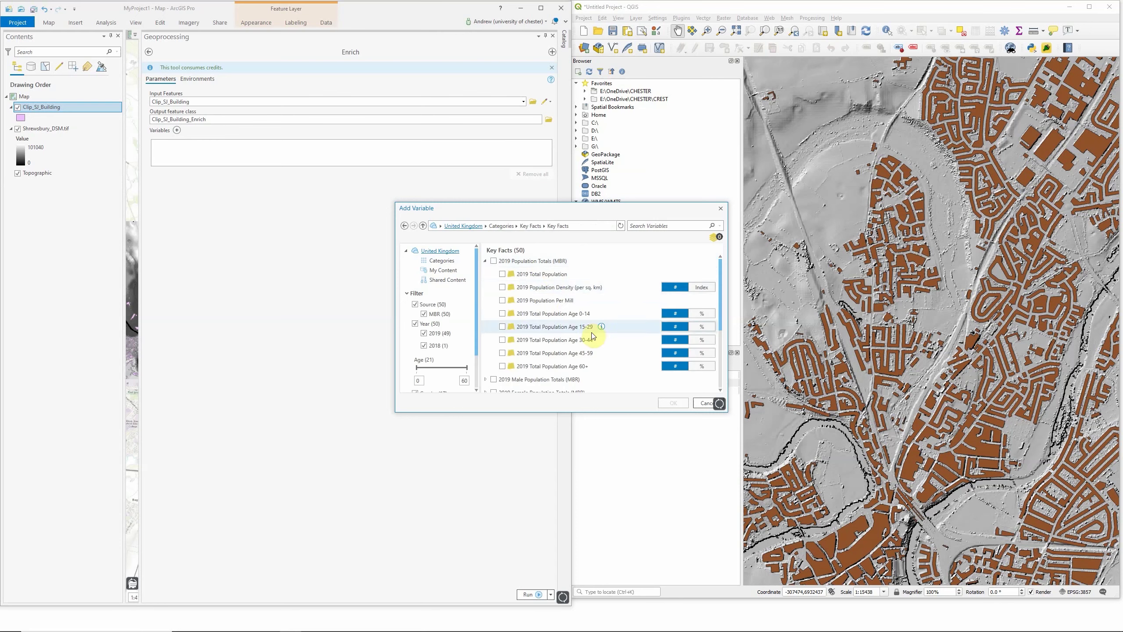
pyautogui.scroll(-1, 589, 326)
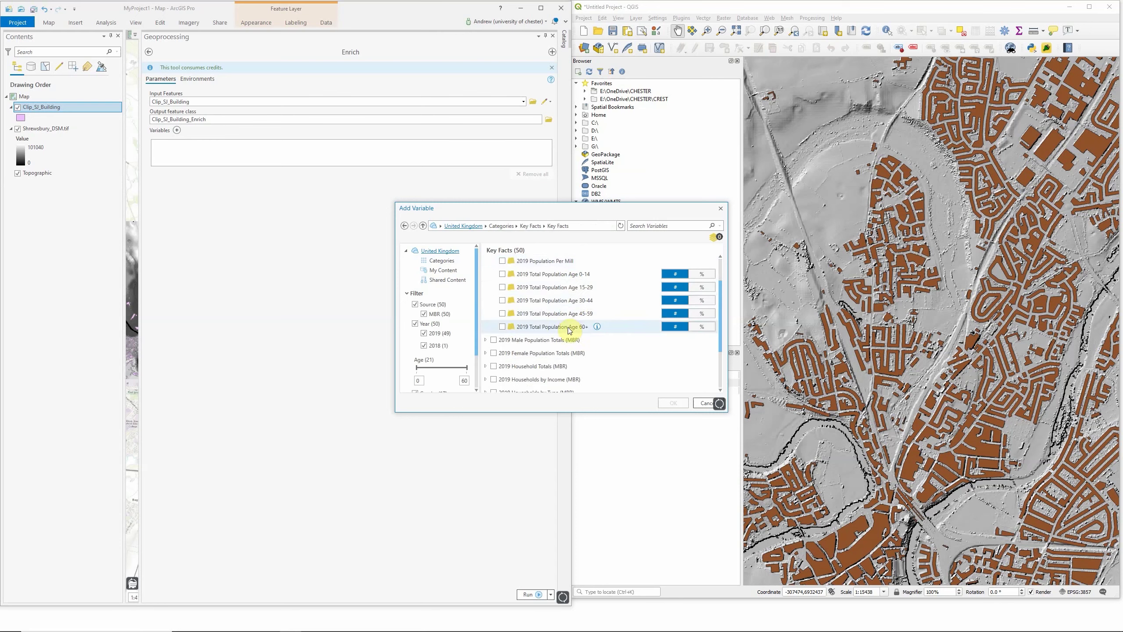
pyautogui.scroll(-3, 569, 329)
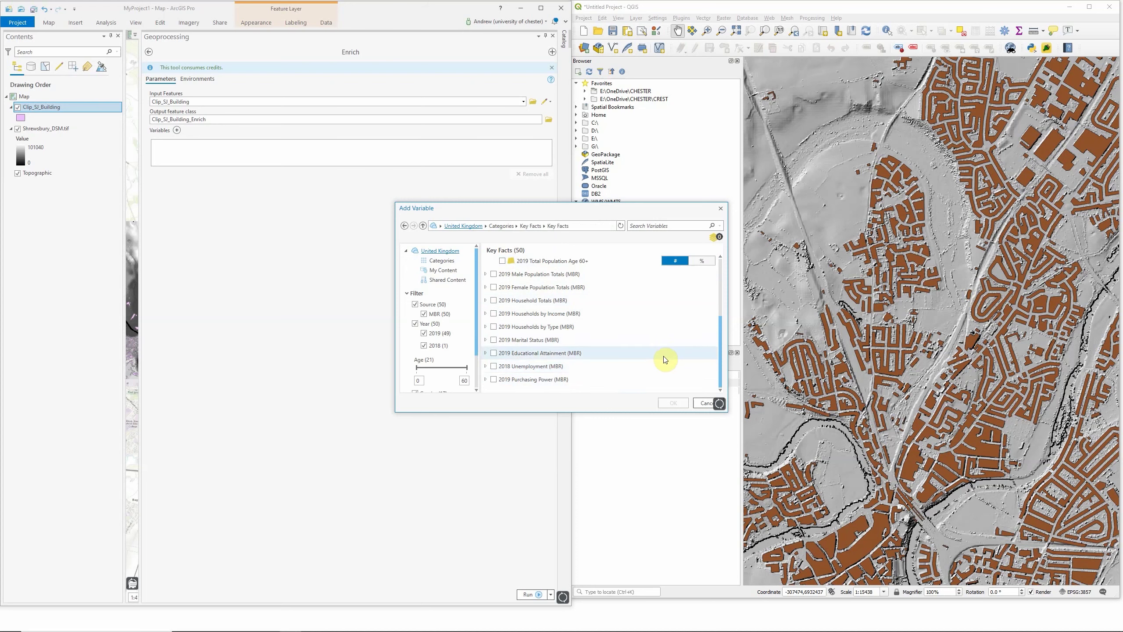
pyautogui.moveTo(719, 371); pyautogui.dragTo(720, 262)
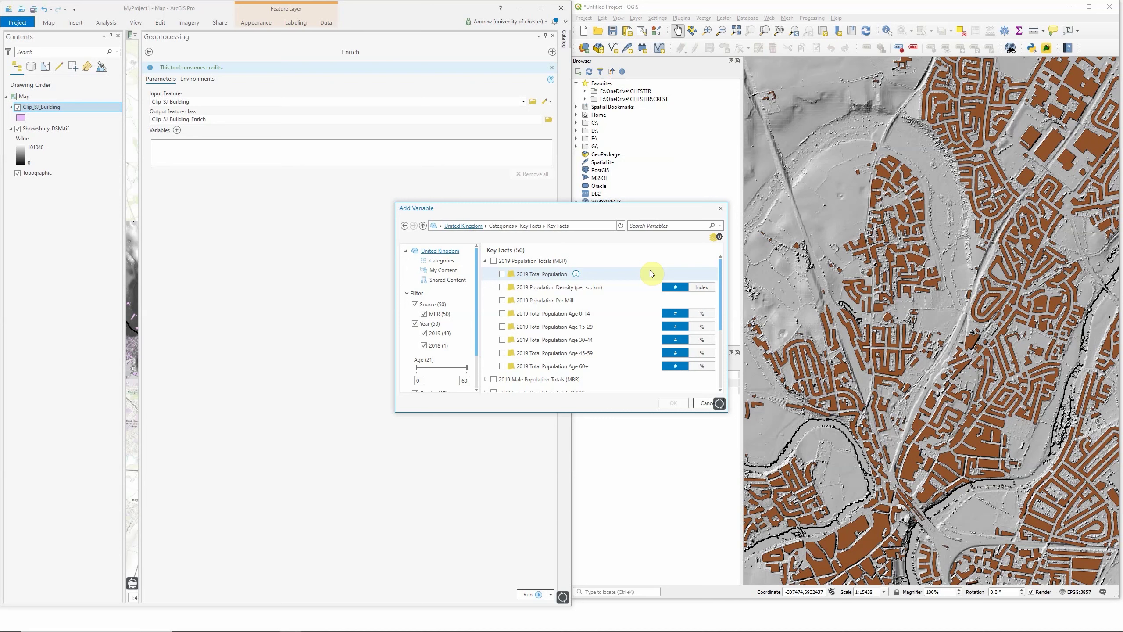
# Cancel Add Variable, close the Enrich pane, and switch to the QGIS window
pyautogui.click(704, 403)
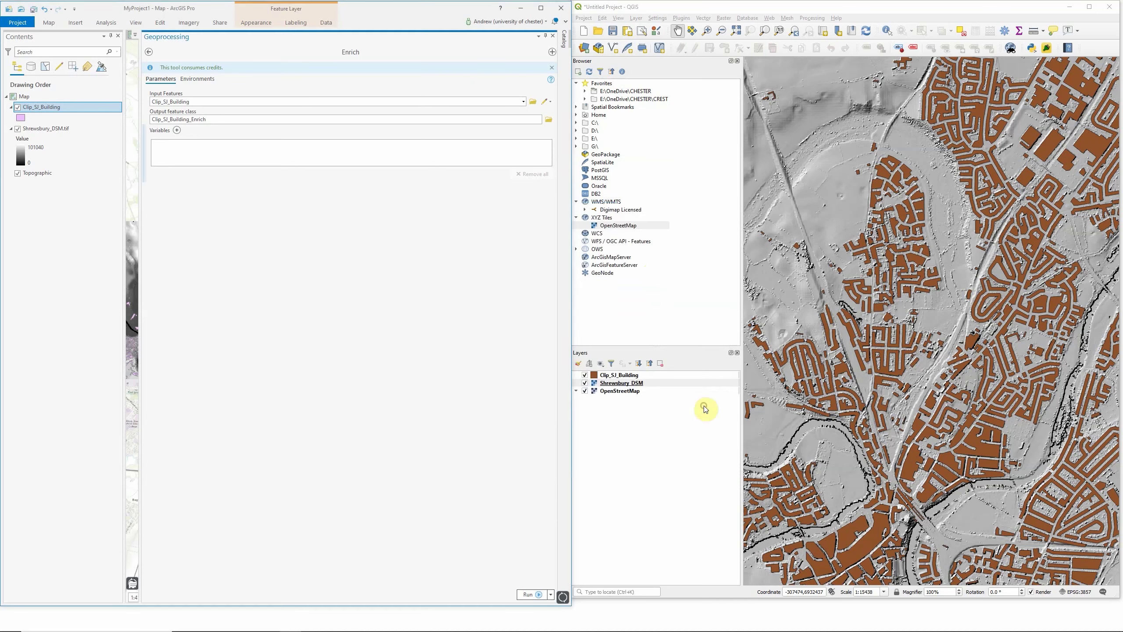
pyautogui.click(552, 35)
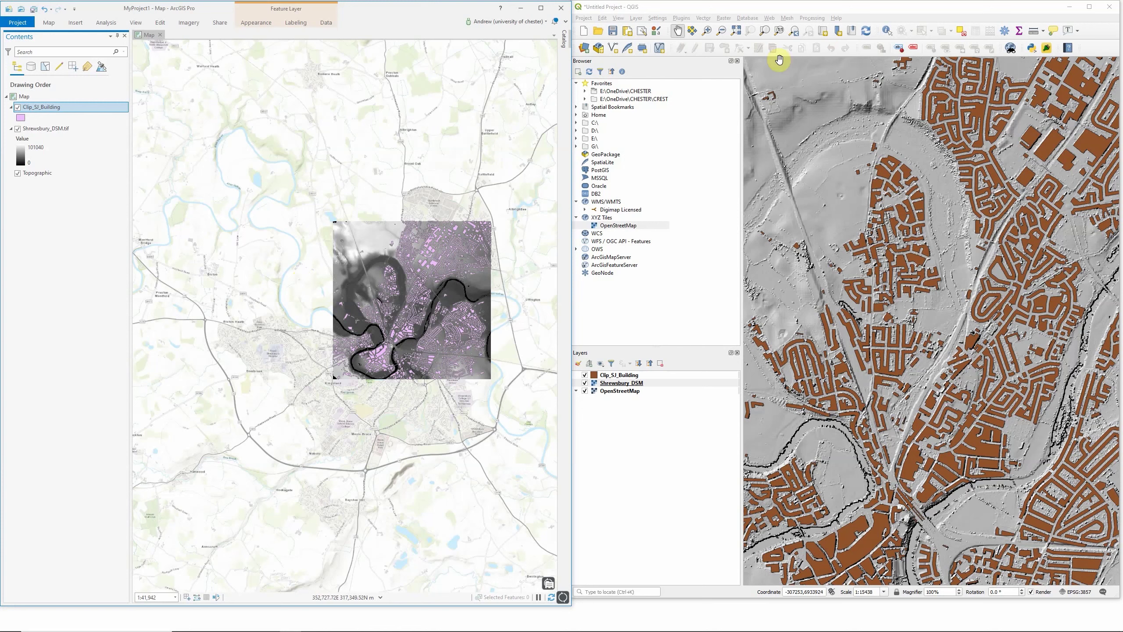
pyautogui.click(724, 14)
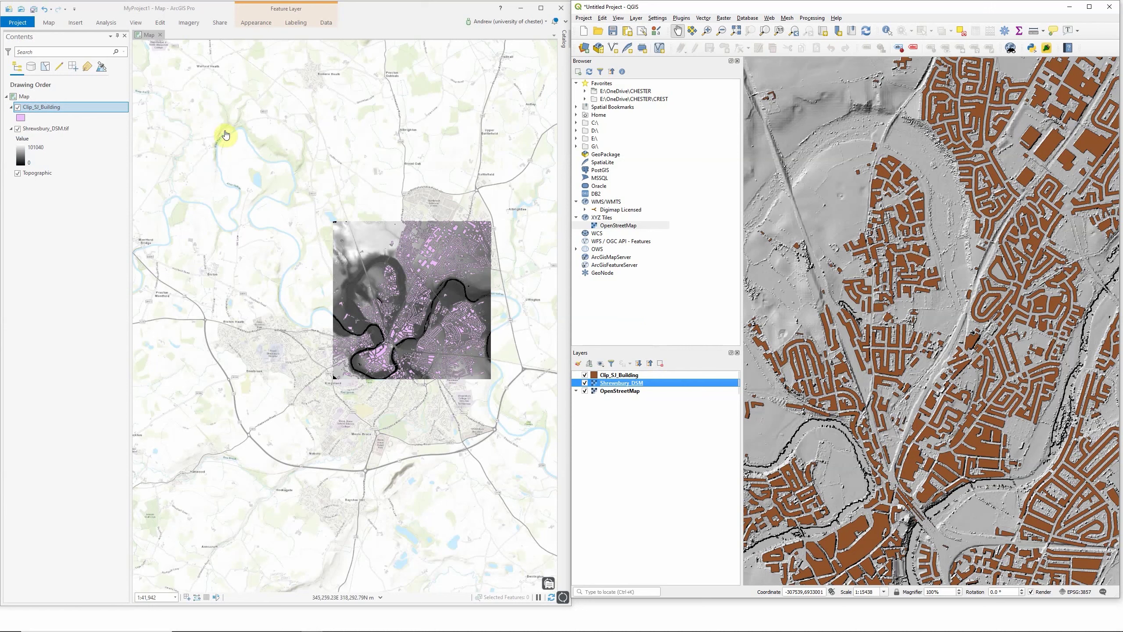
# Start Share As Web Map from the Share tab, then open the Plugins menu in QGIS
pyautogui.click(220, 25)
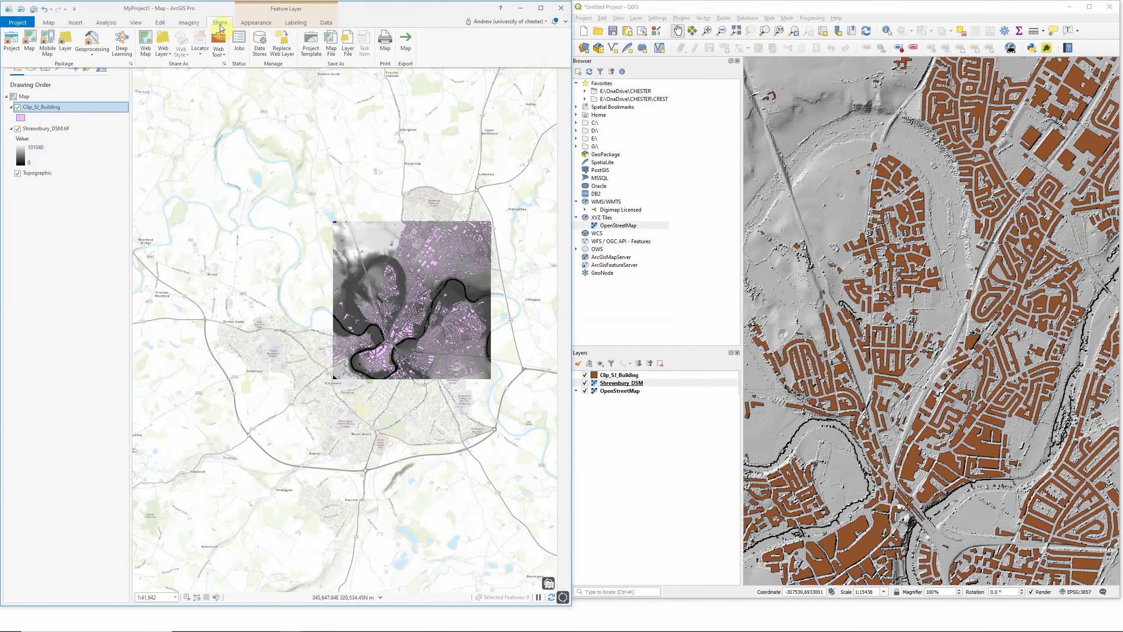
pyautogui.click(146, 44)
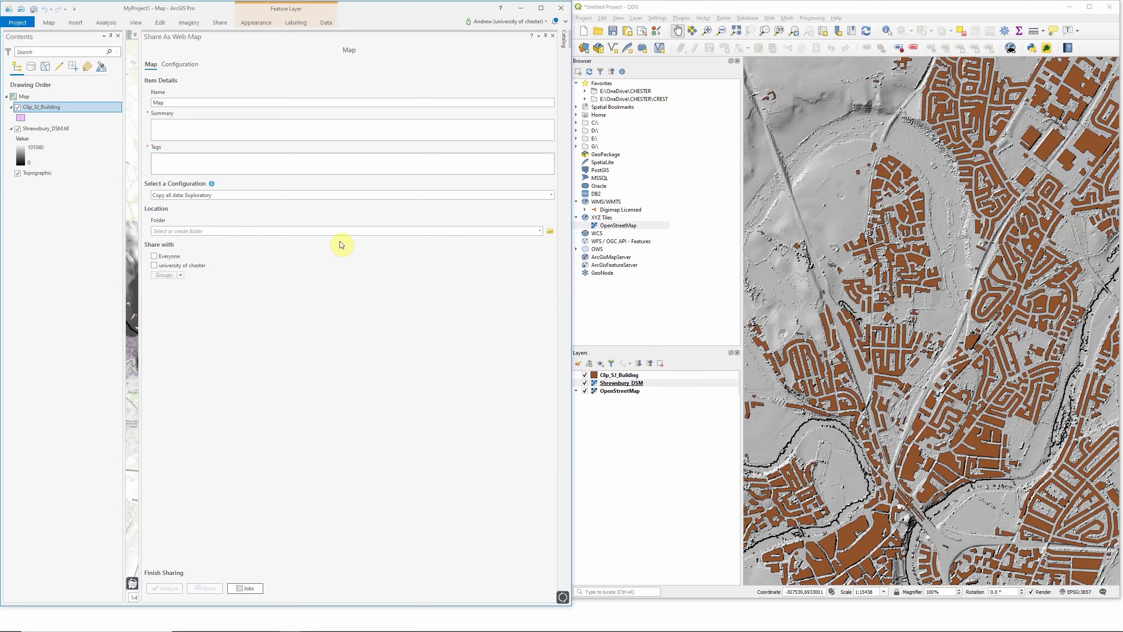
pyautogui.click(734, 6)
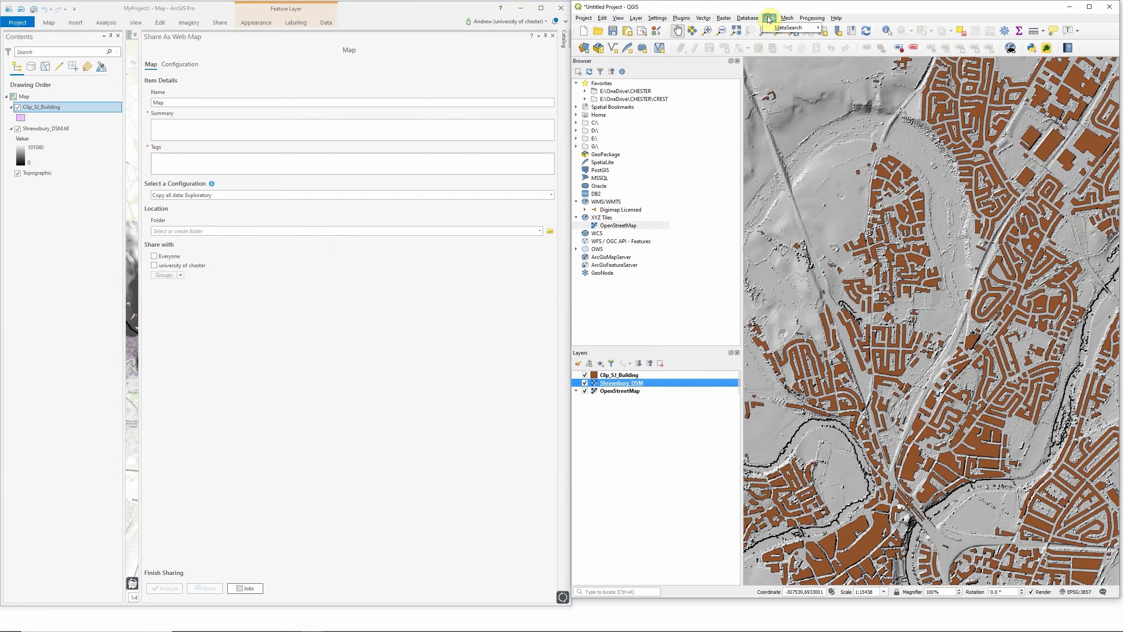
pyautogui.click(681, 18)
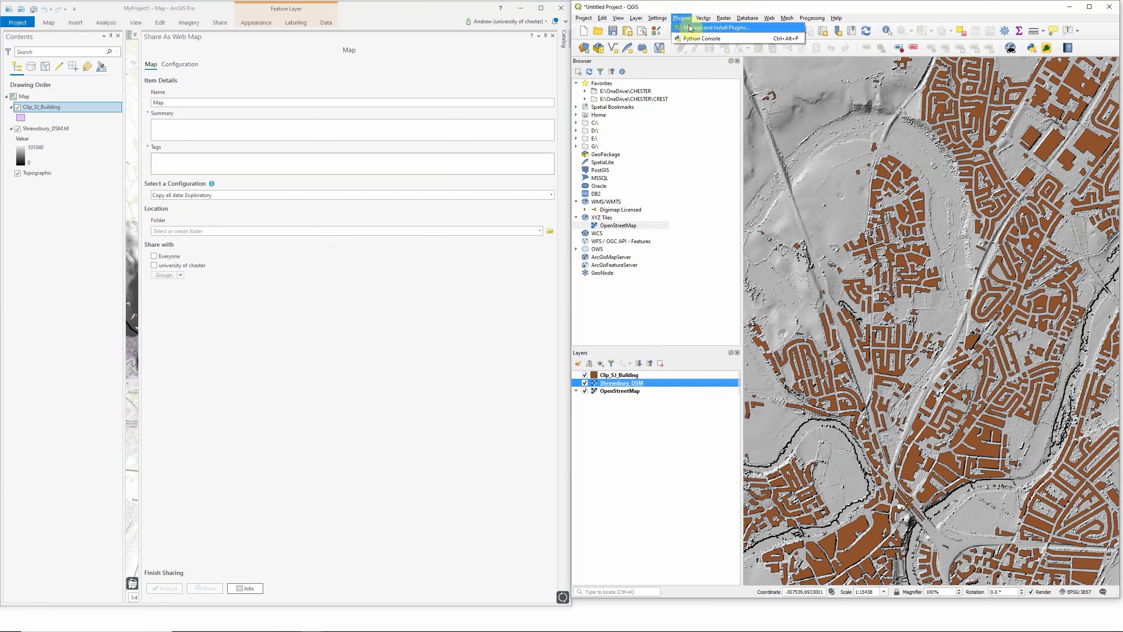
# Search all available plugins for 'web', then 'qgis2', and display the qgis2web exporter's description
pyautogui.click(715, 28)
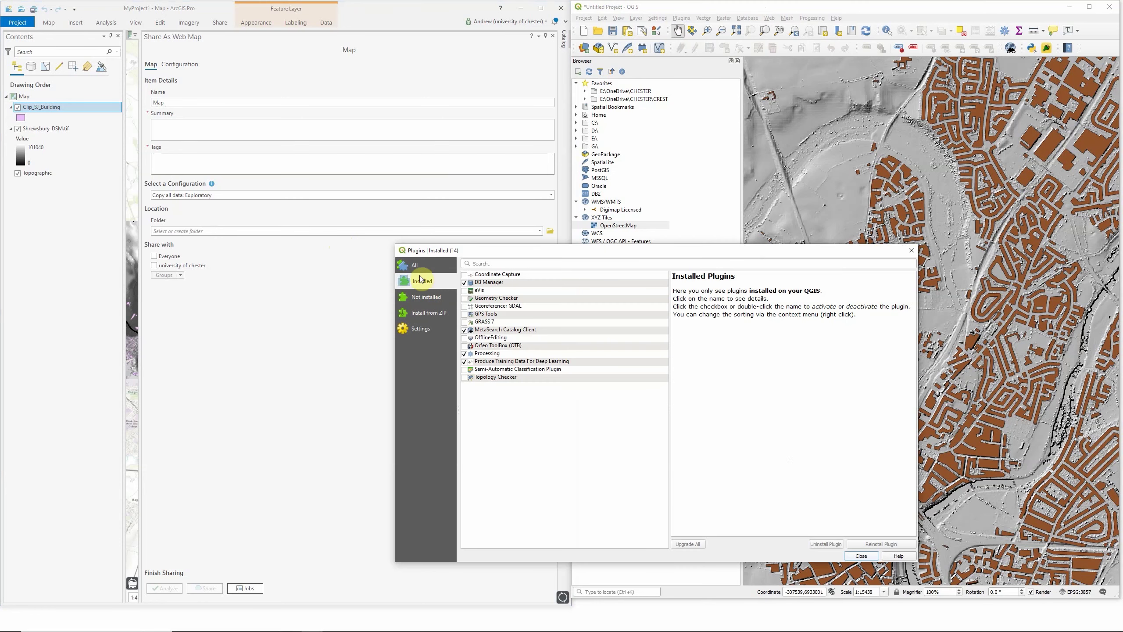
pyautogui.click(417, 265)
pyautogui.click(506, 262)
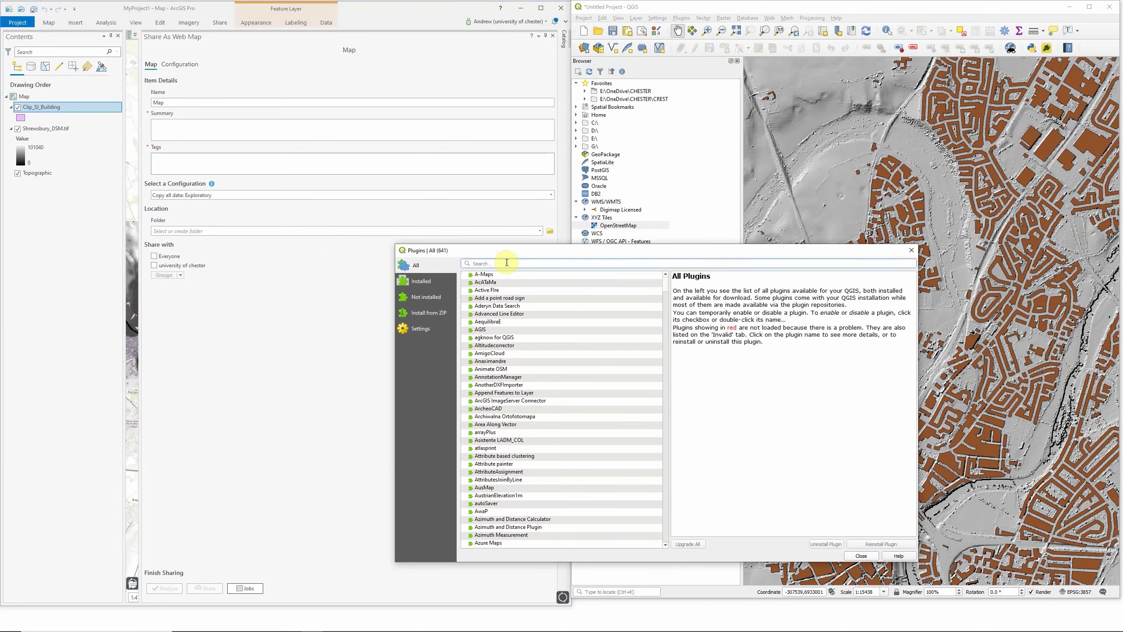
pyautogui.write('web')
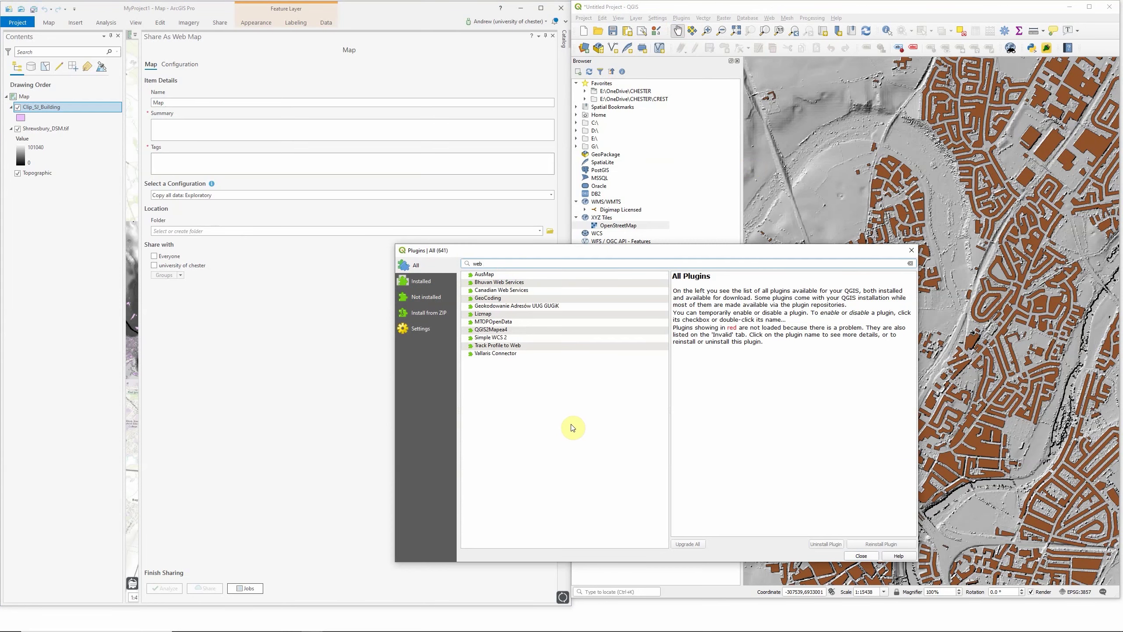
pyautogui.press('BackSpace')
pyautogui.press('BackSpace')
pyautogui.press('BackSpace')
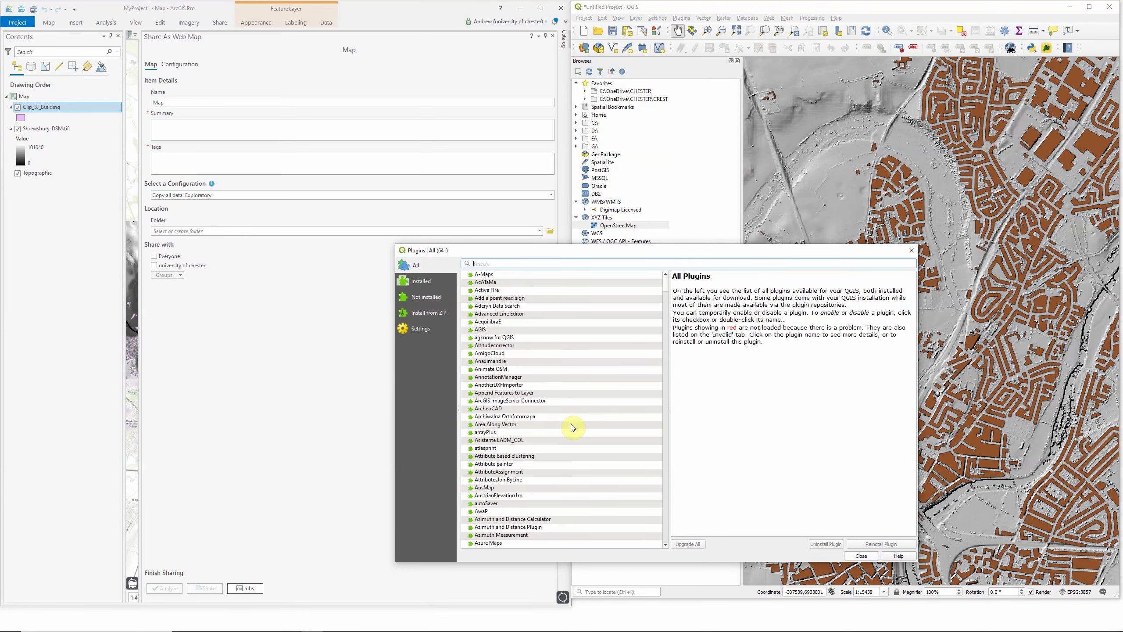
pyautogui.write('qgis2')
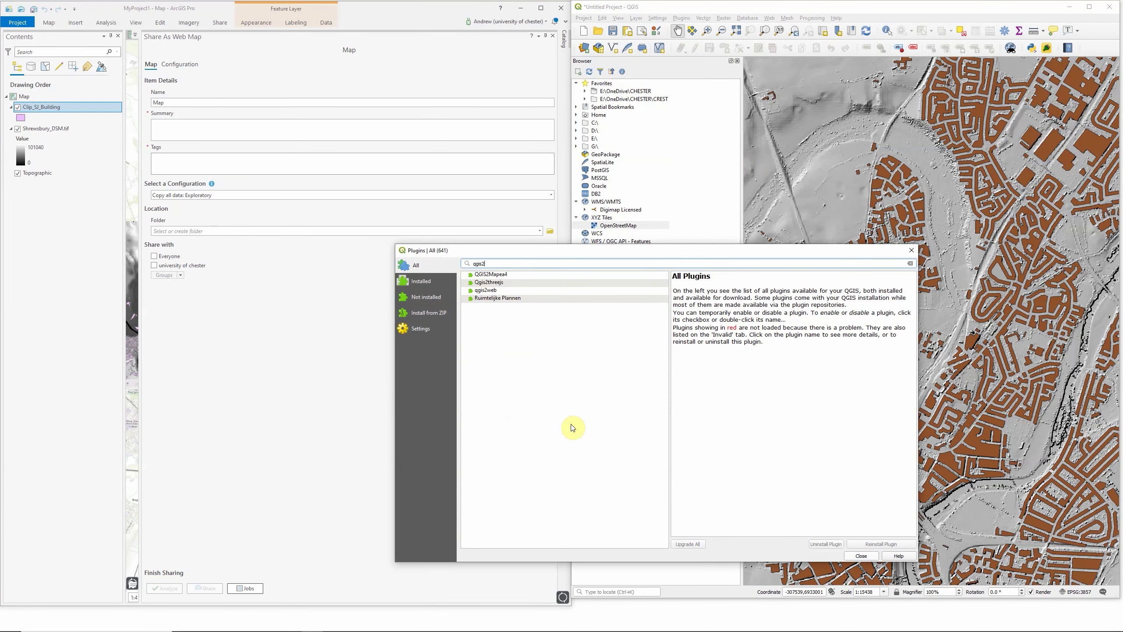
pyautogui.click(505, 292)
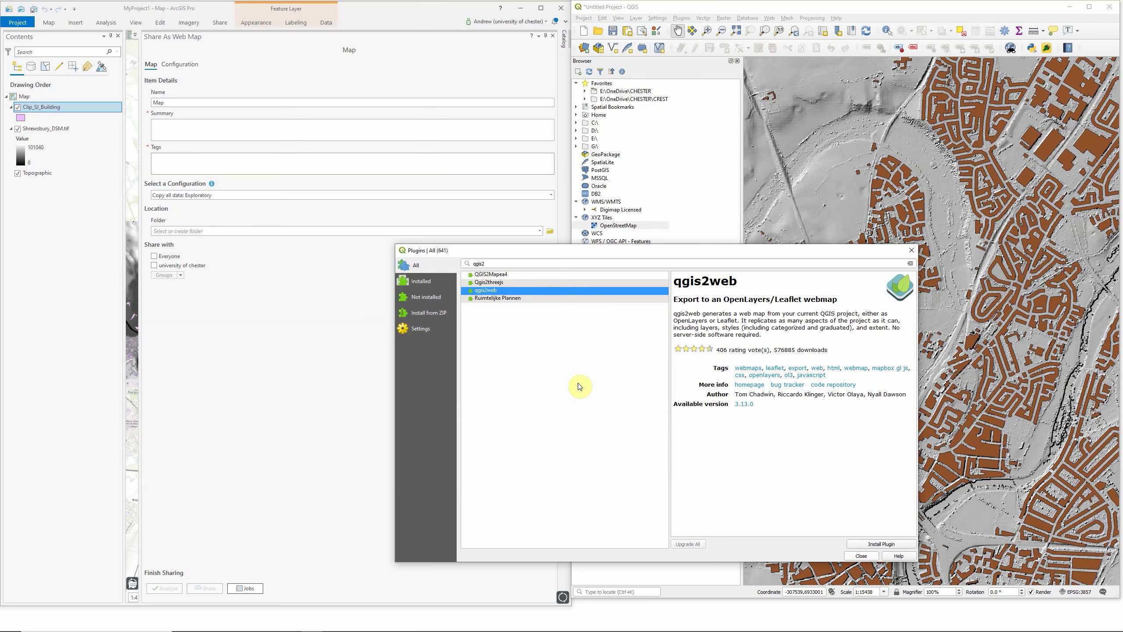
# Read the Qgis2threejs plugin's details, then close the Plugins manager without installing anything
pyautogui.click(525, 282)
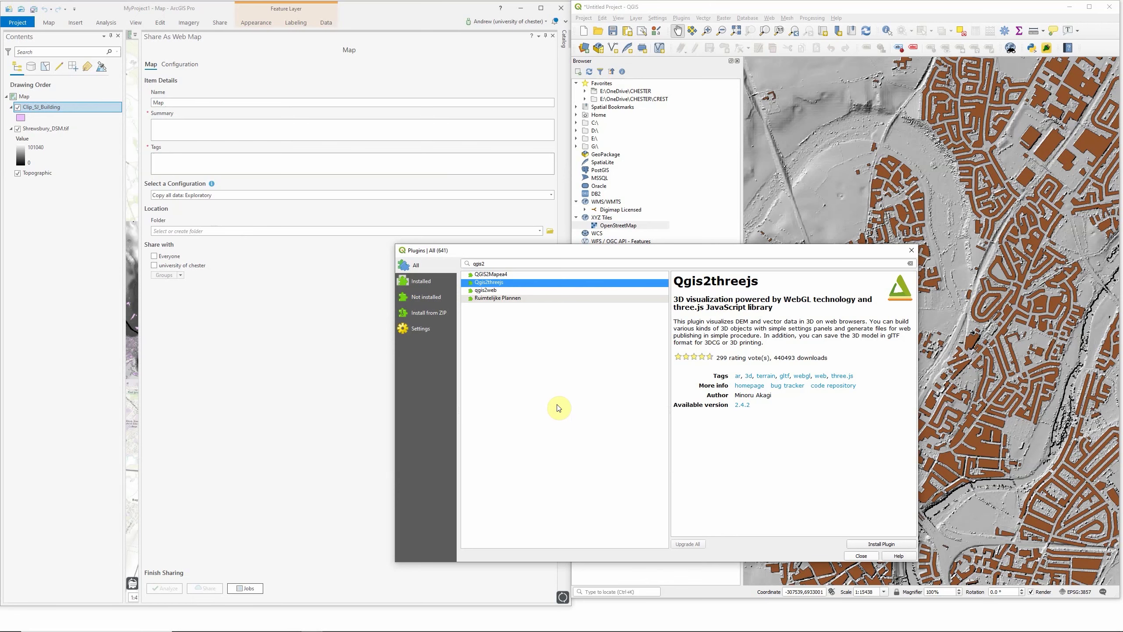
pyautogui.click(909, 256)
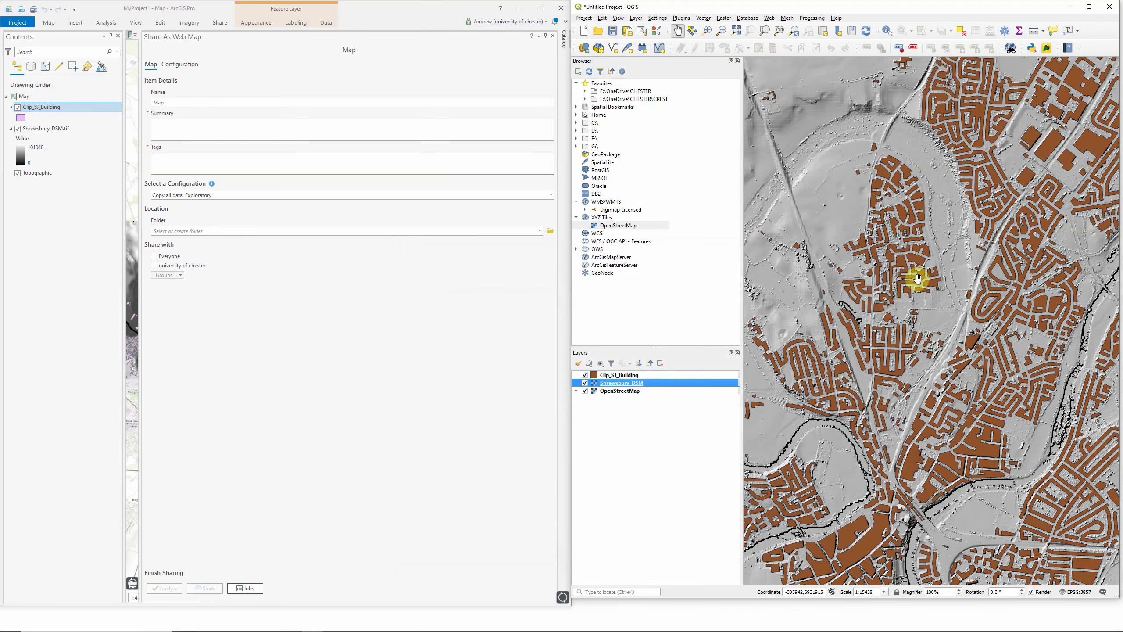